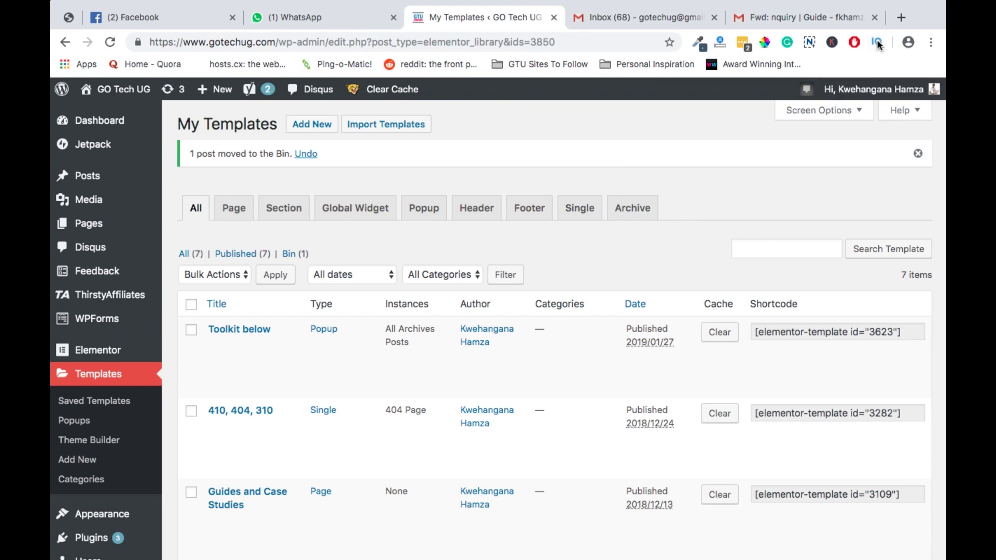
Step: Load gotechug.com in a new Chrome tab, then return to the My Templates page
click(901, 17)
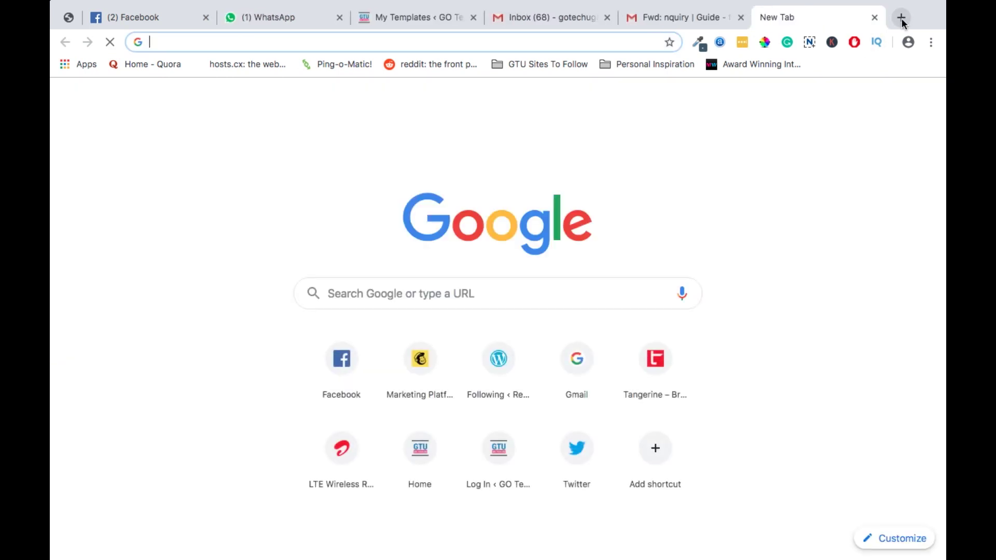
text(gotechug.com)
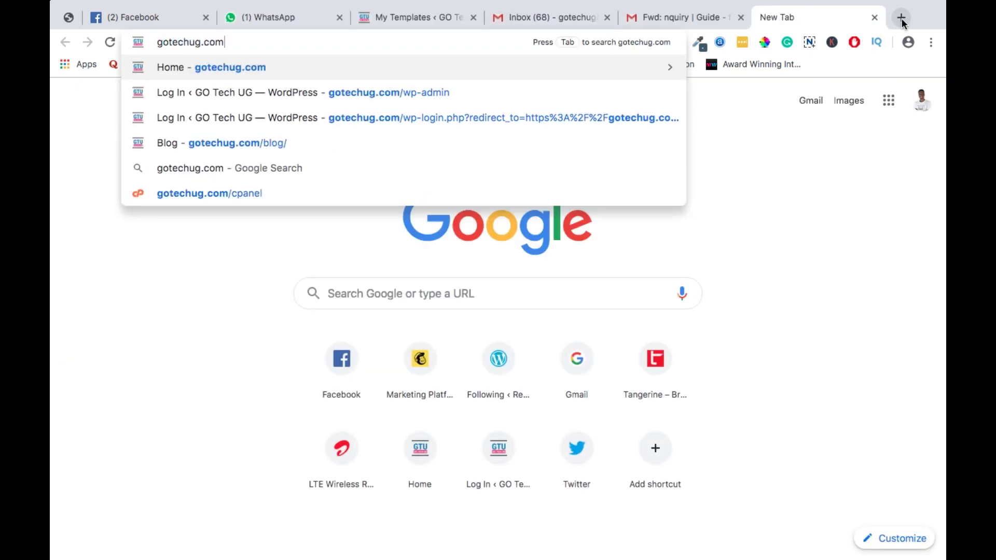
key(Return)
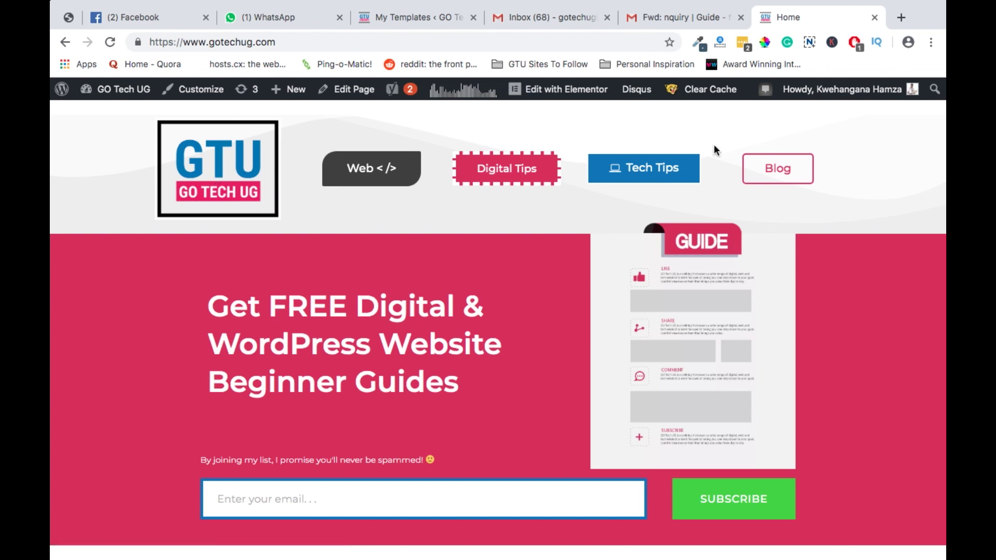
click(421, 23)
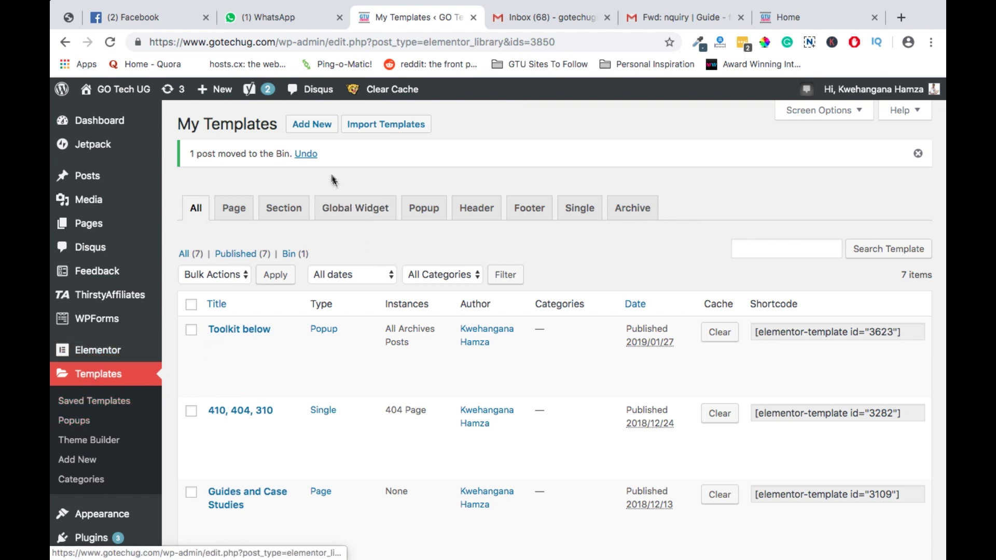
Step: Add a new template of type Header called 'demo header' and create it
click(307, 125)
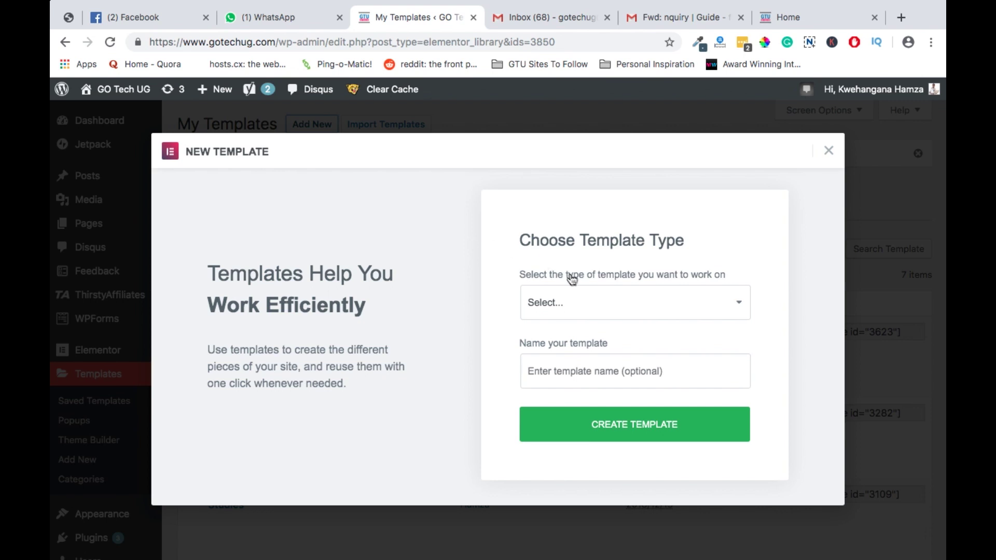
click(579, 306)
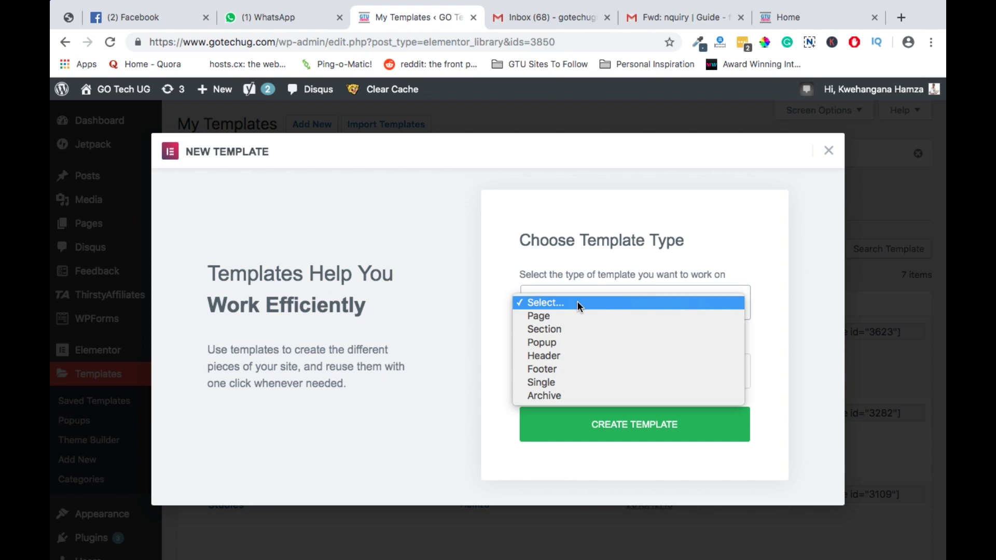
click(573, 356)
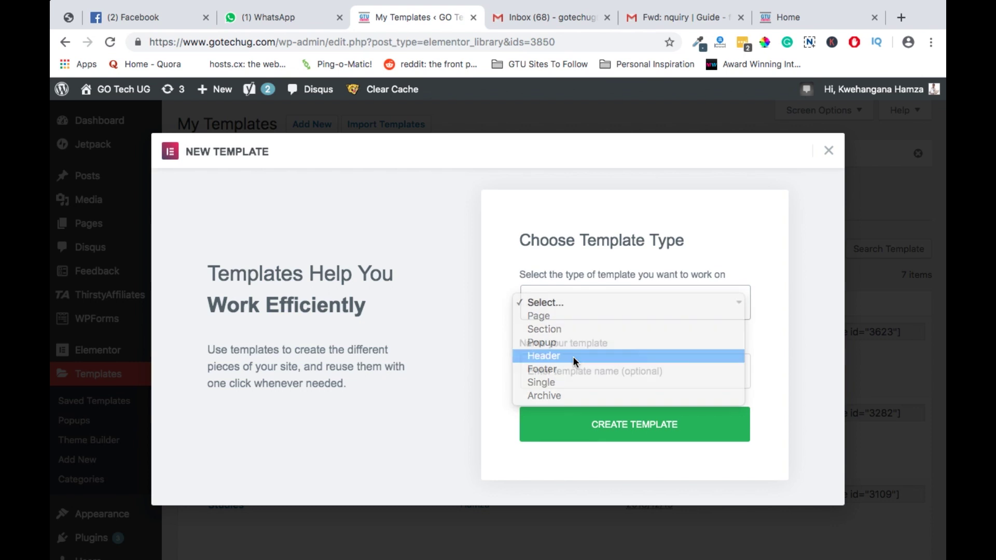
click(614, 370)
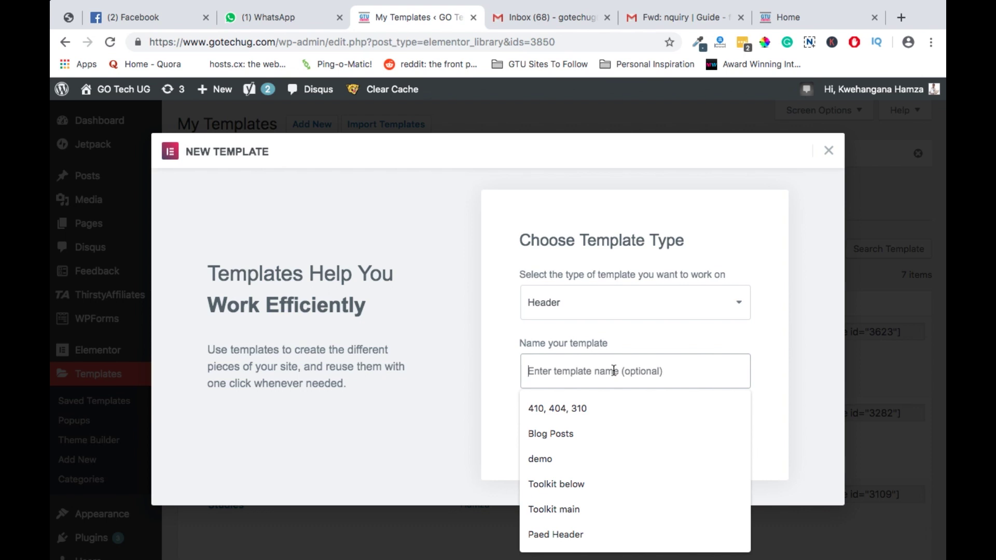
text(demo head)
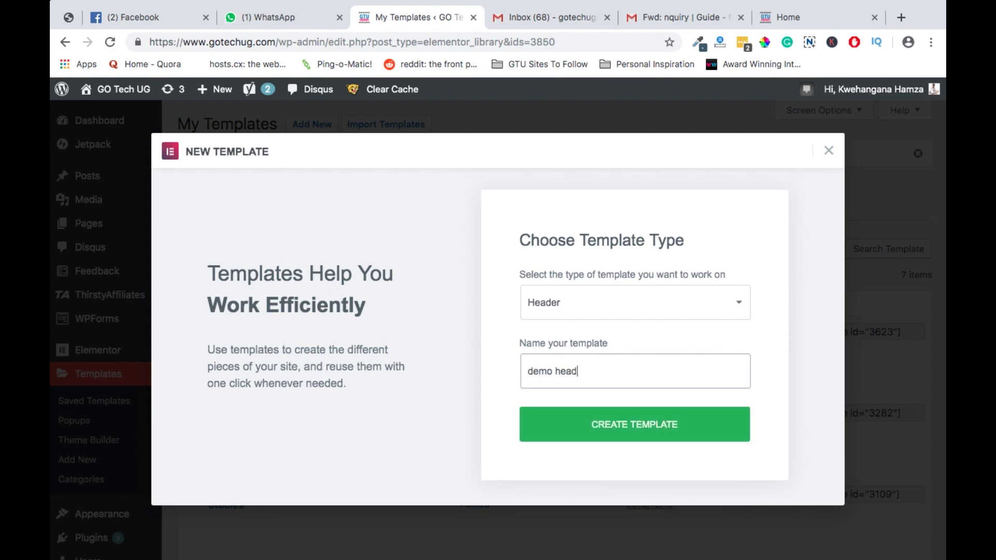
text(er)
click(643, 435)
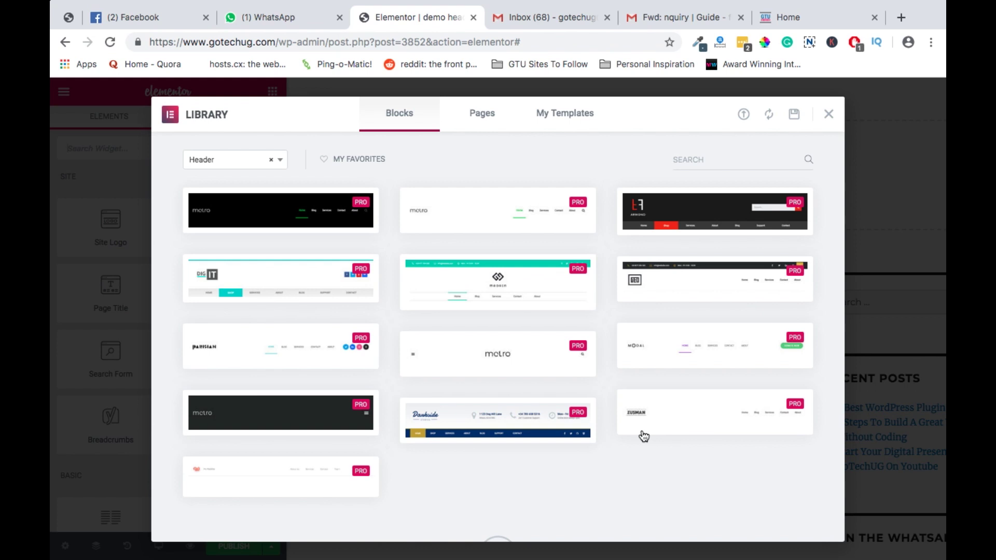
Step: Dismiss the header blocks library and insert a four-column section into the empty header
click(830, 115)
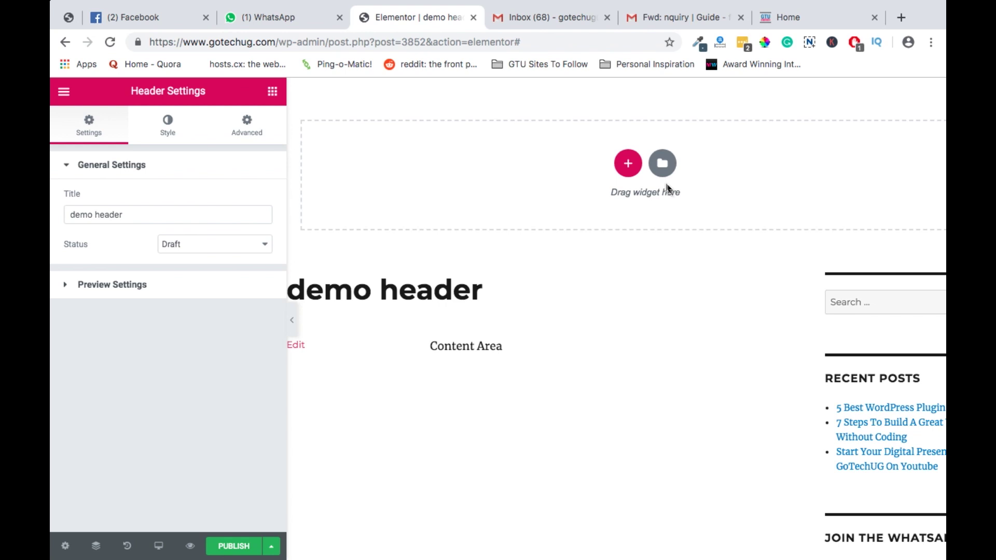
click(629, 166)
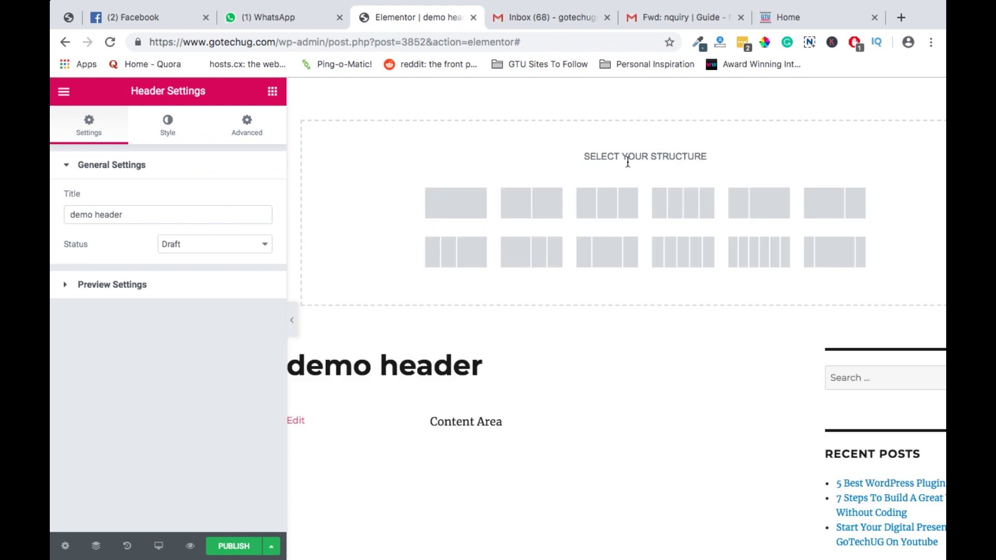
click(671, 207)
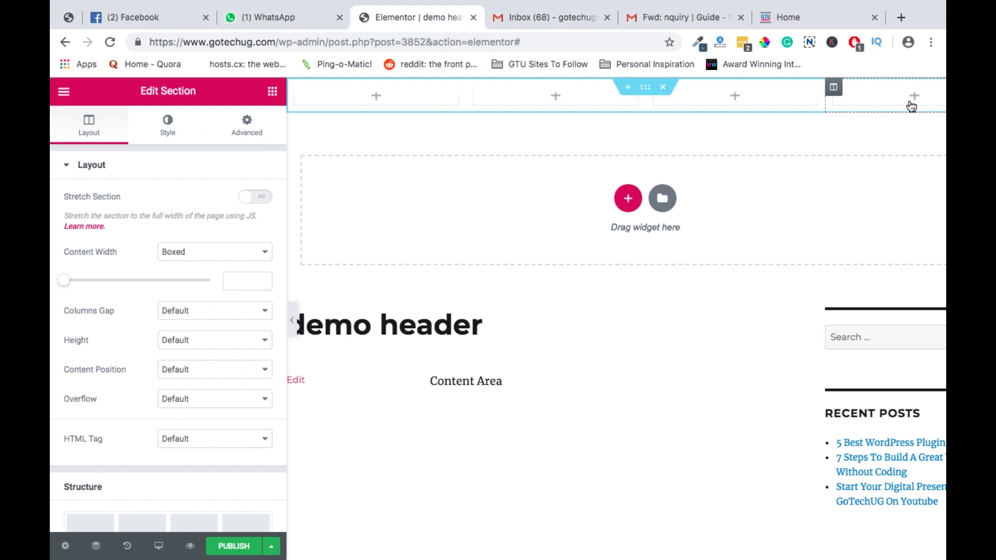
Step: Drag an Image widget into the header's first column
click(377, 97)
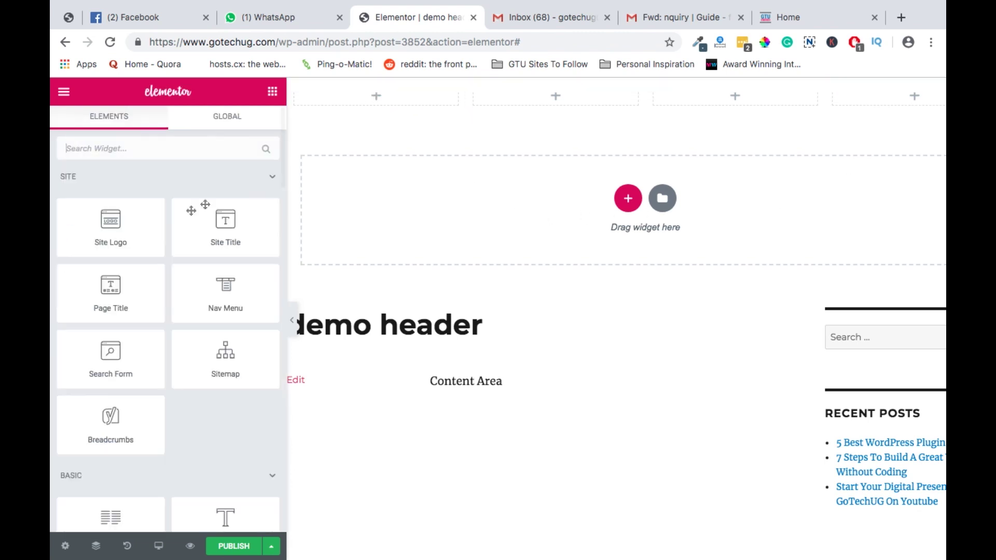
click(158, 149)
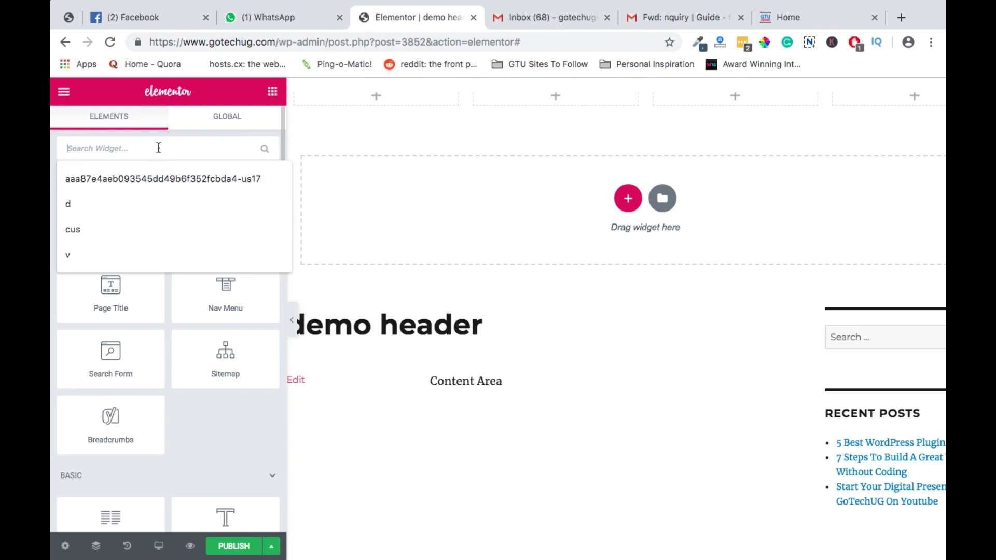
text(im)
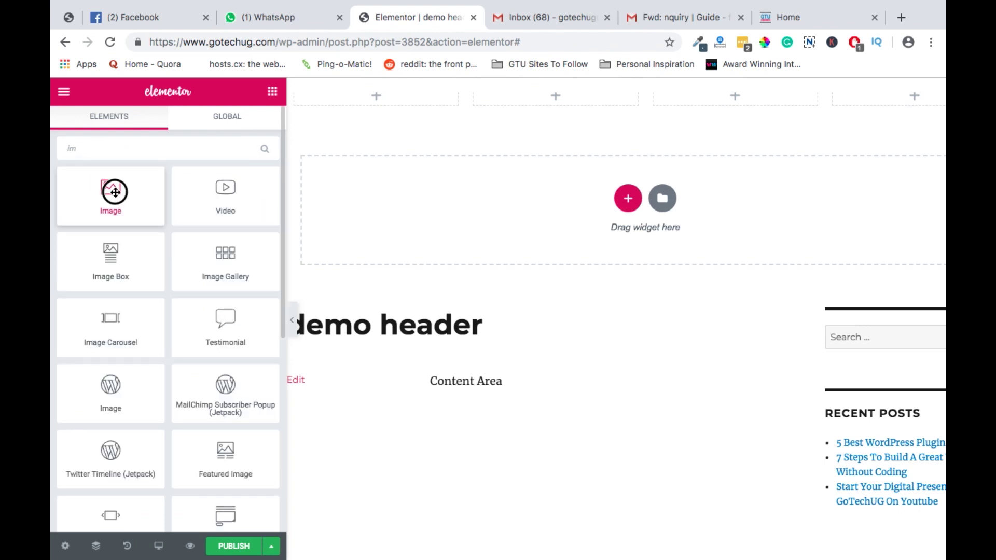
drag(115, 192, 371, 279)
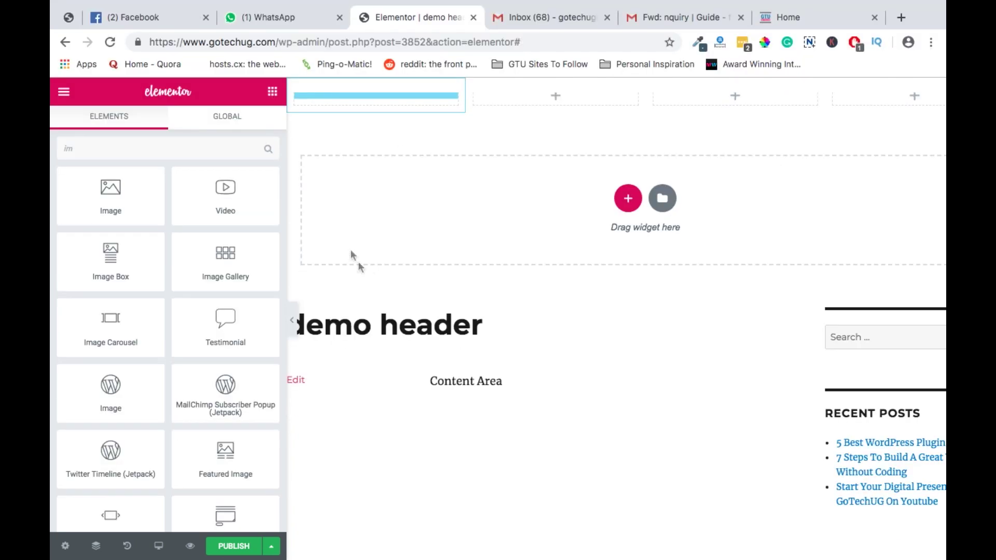
drag(123, 200, 384, 99)
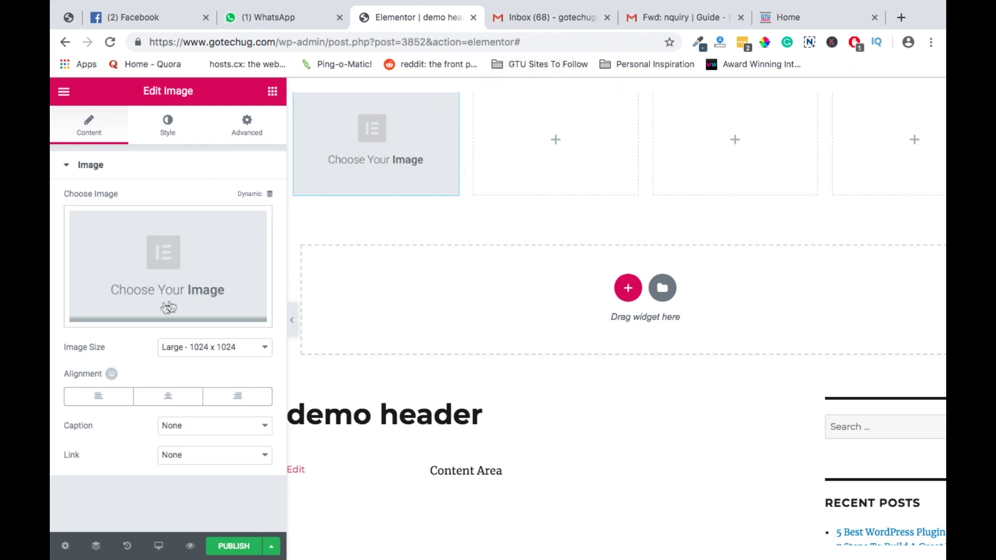
Step: Set the image to the cropped-Site-logo.png GTU logo from the media library
click(140, 288)
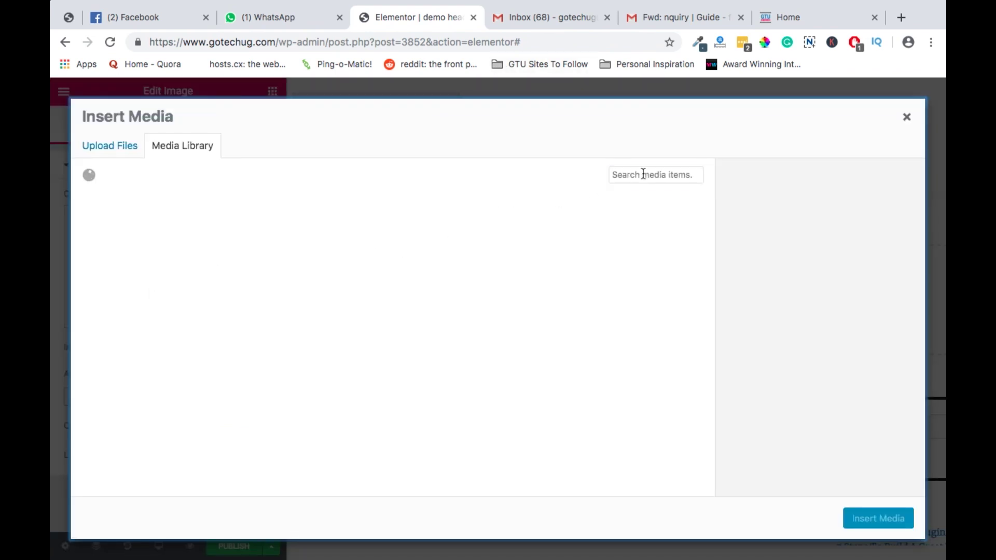
click(642, 174)
text(logo)
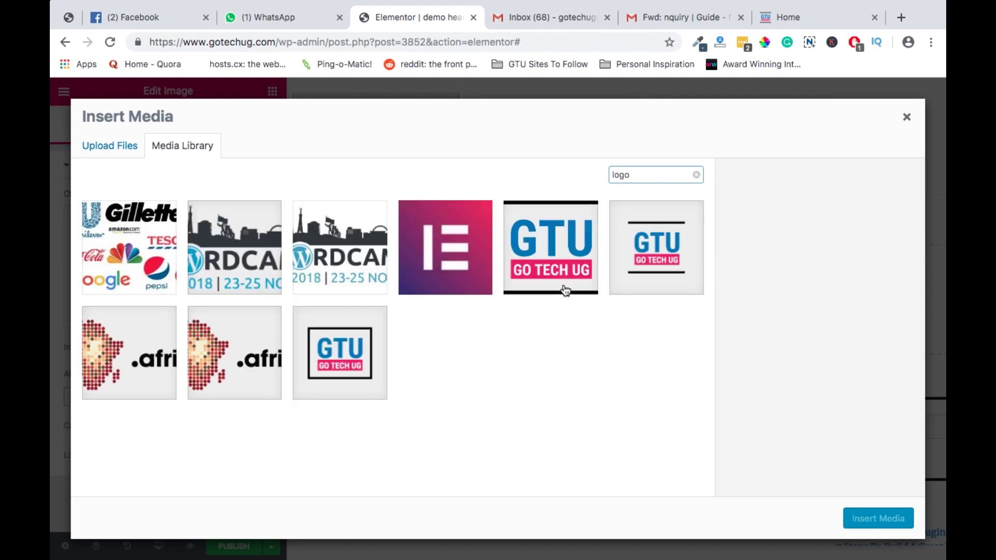
click(664, 253)
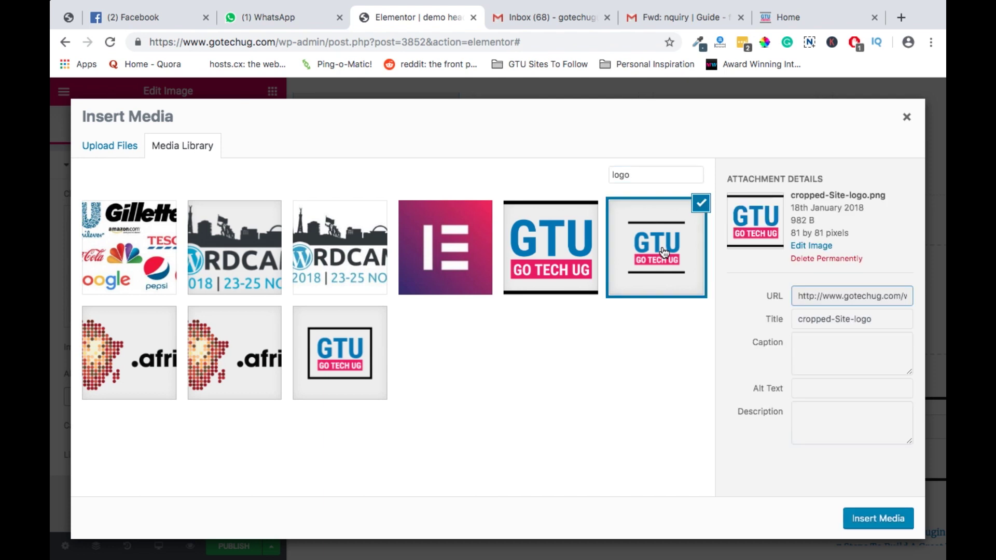
click(877, 520)
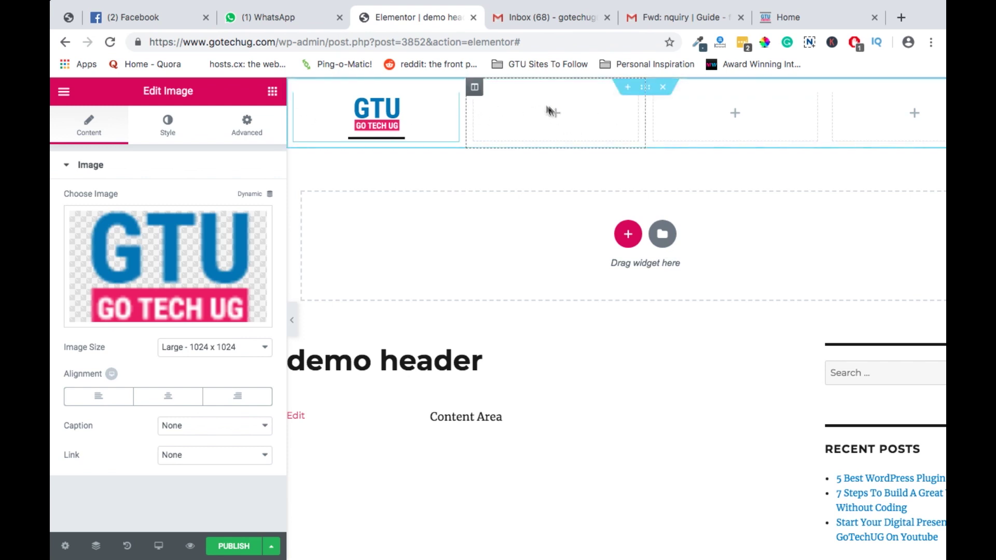
Step: Drop a Nav Menu widget into the second column and switch its menu to Main Menu
click(557, 112)
click(138, 155)
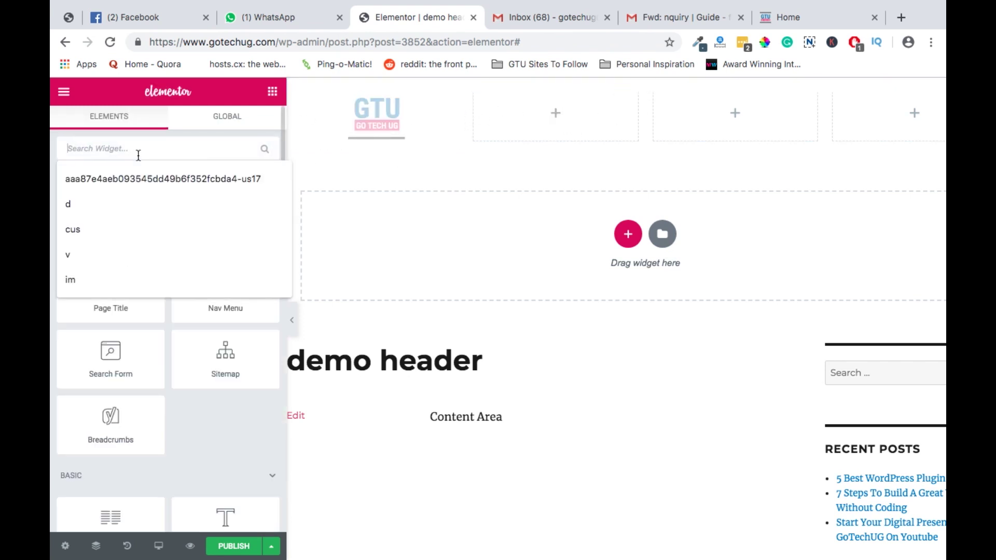
text(na)
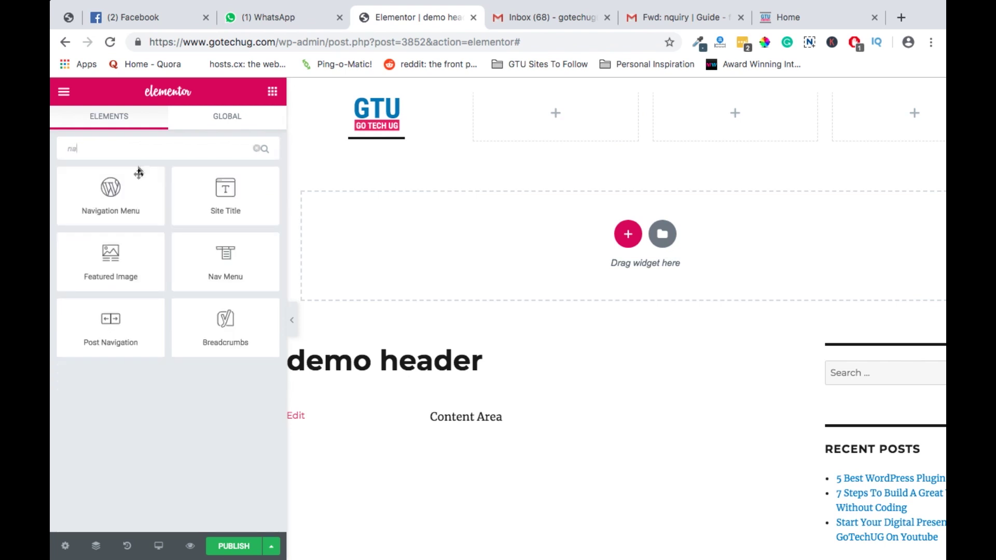
drag(229, 257, 581, 105)
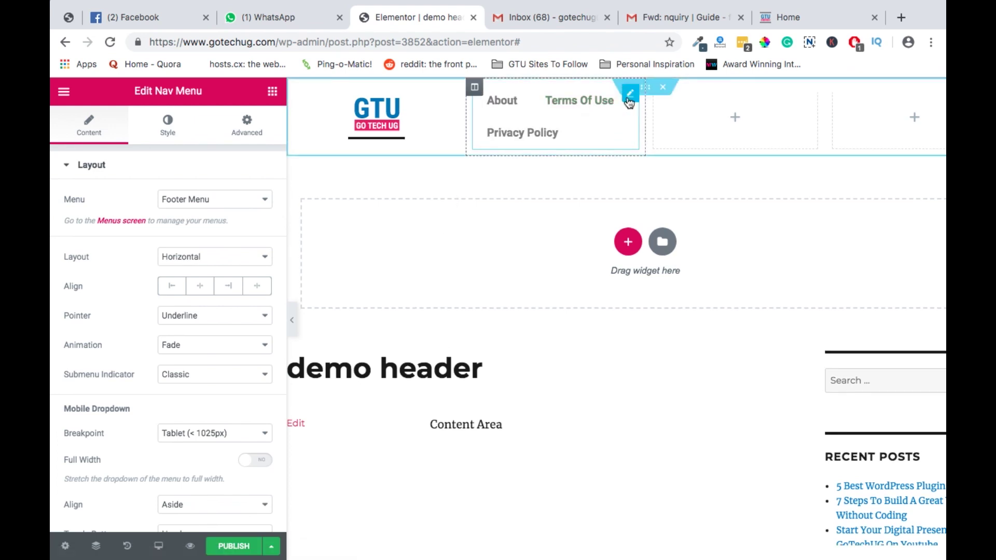
click(216, 200)
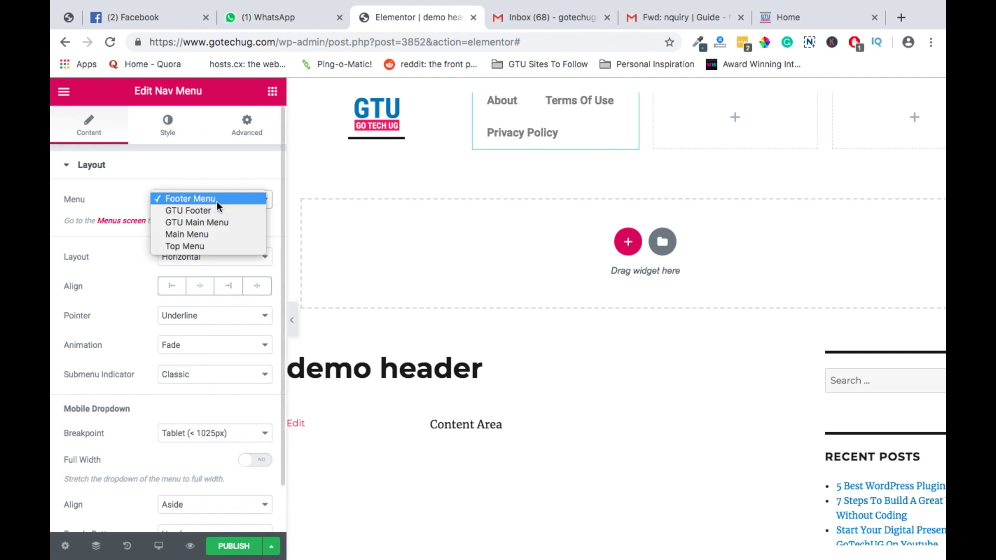
click(211, 234)
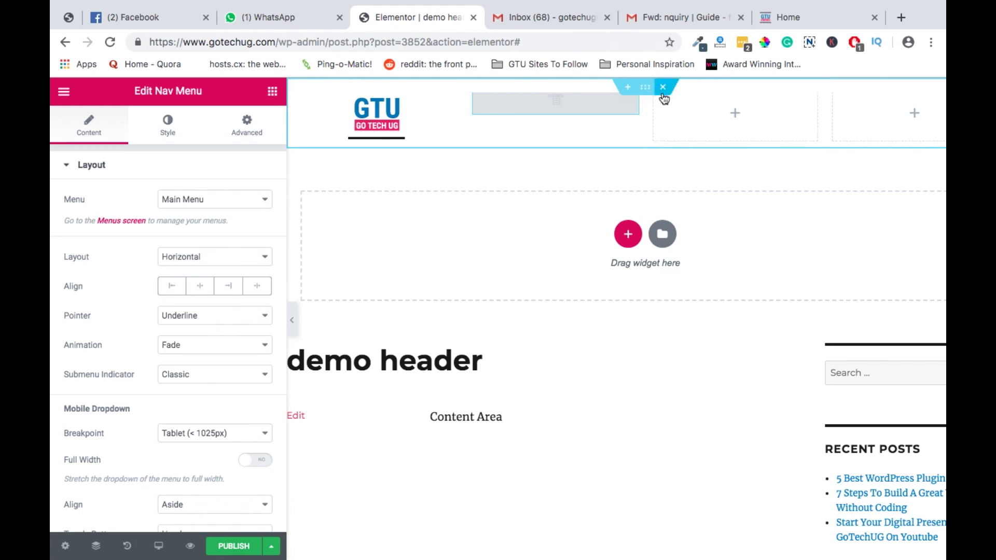
Step: Delete the extra empty column and set the menu column's vertical alignment to Middle
click(654, 88)
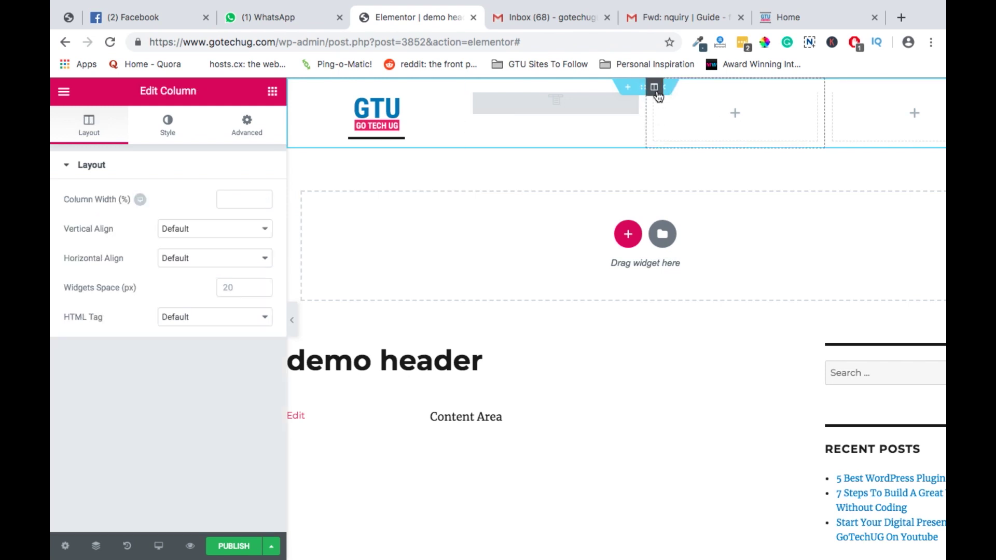
right_click(657, 96)
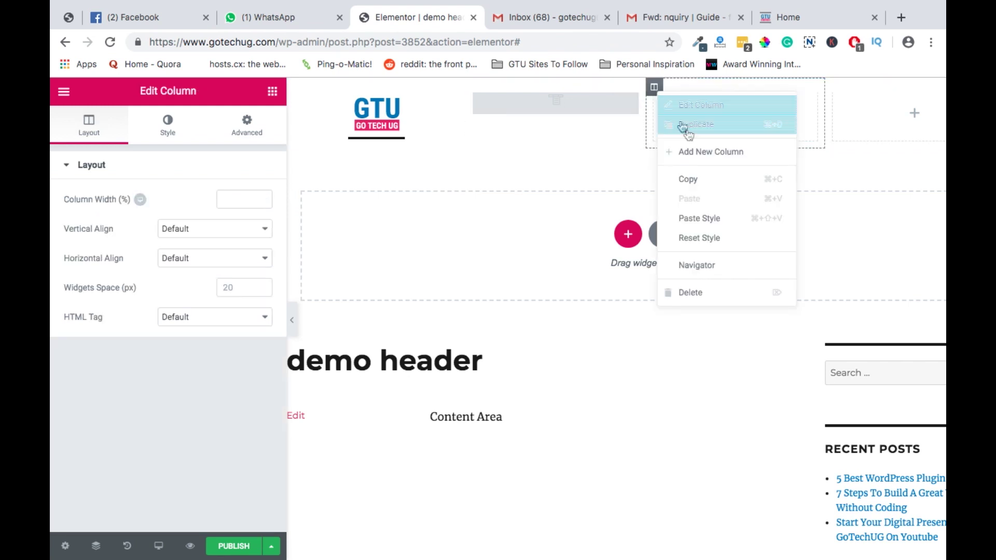
click(703, 290)
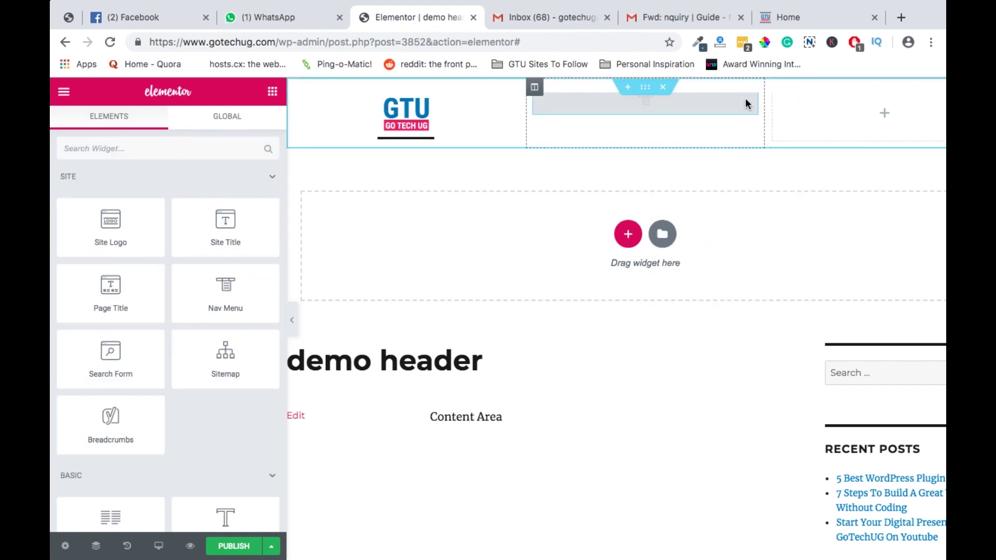
click(534, 88)
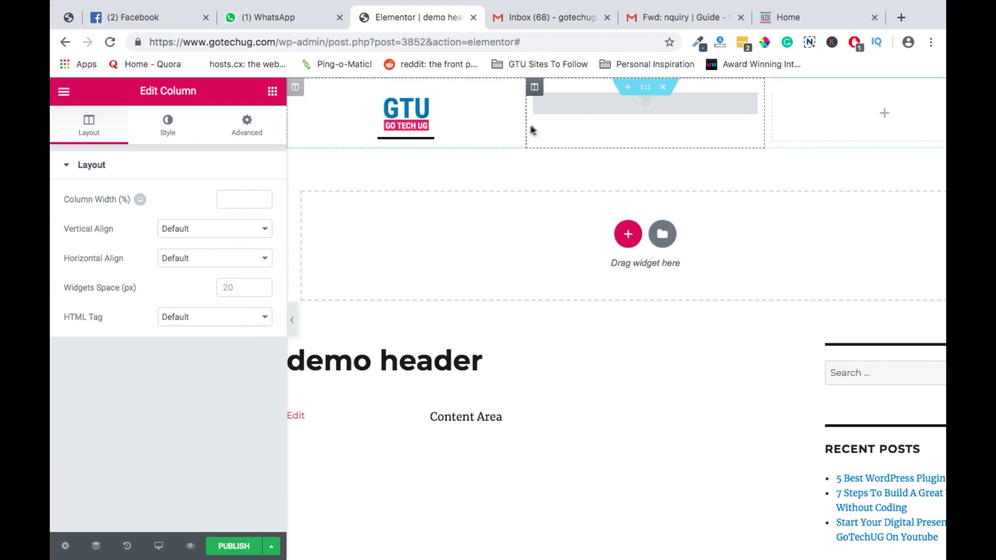
click(172, 228)
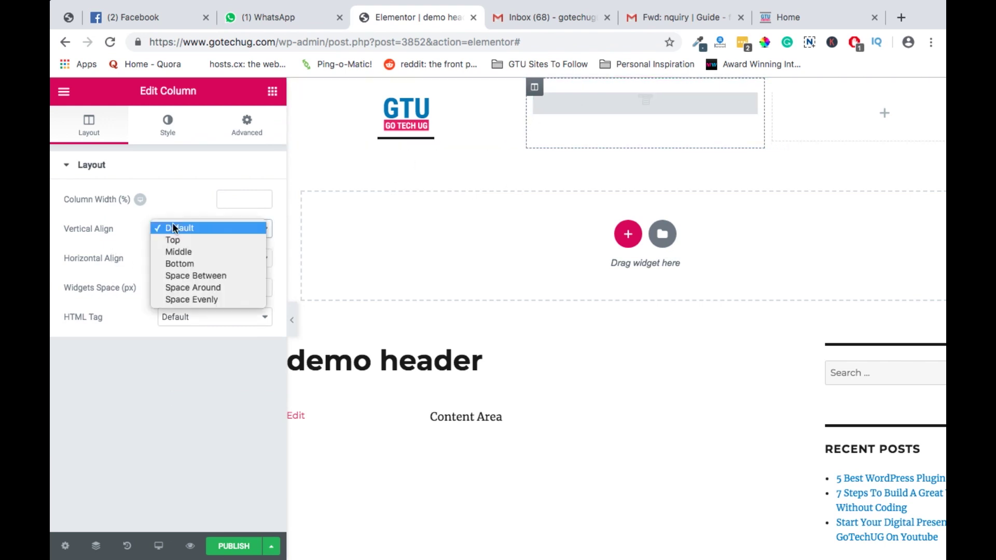
click(180, 250)
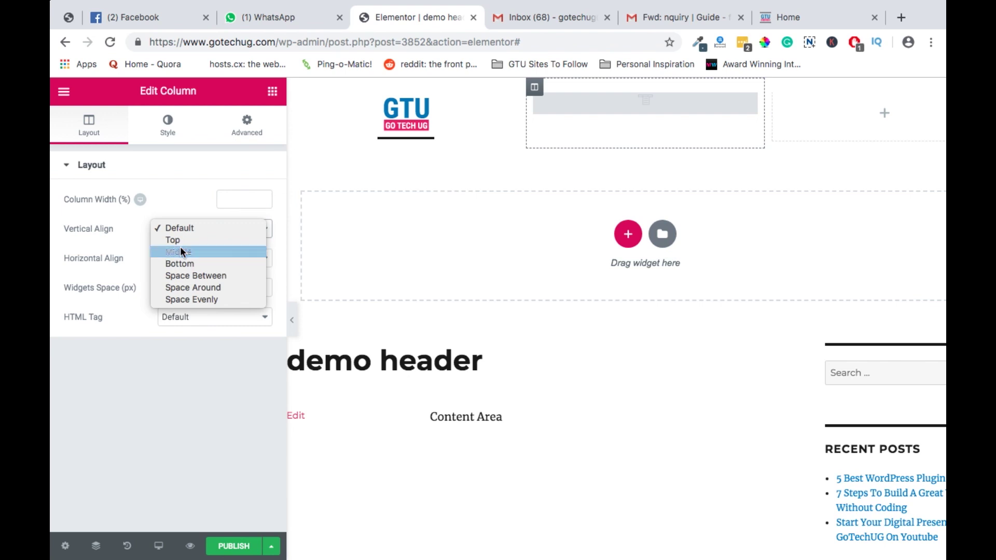
Step: Show GTU Main Menu horizontally and widen its column so the items fit one row
click(731, 113)
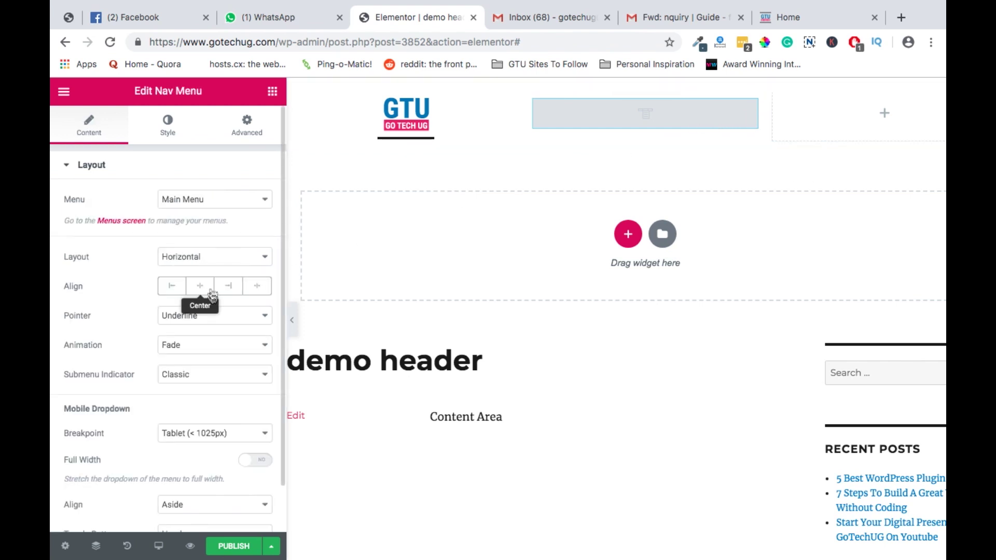
scroll(232, 390, down, 1)
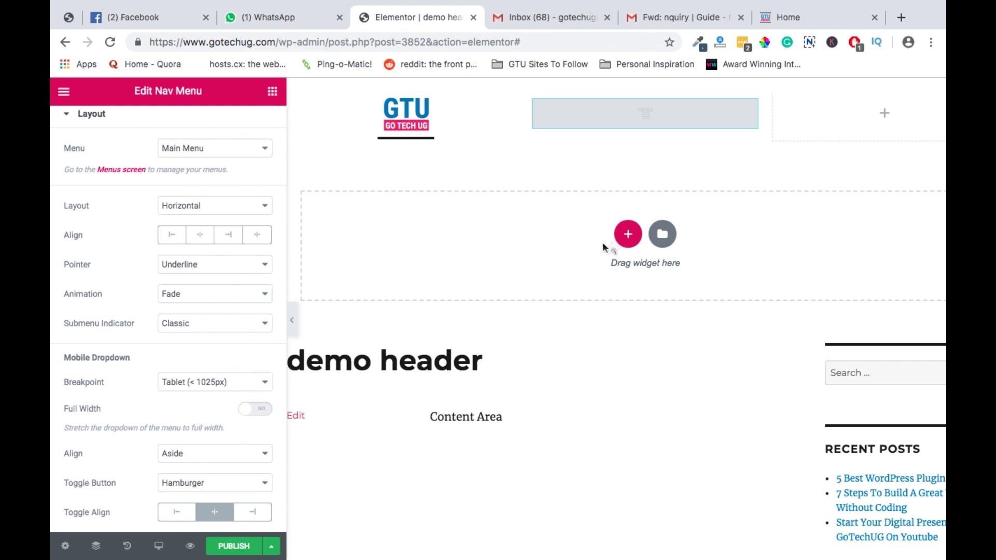
click(220, 200)
click(202, 141)
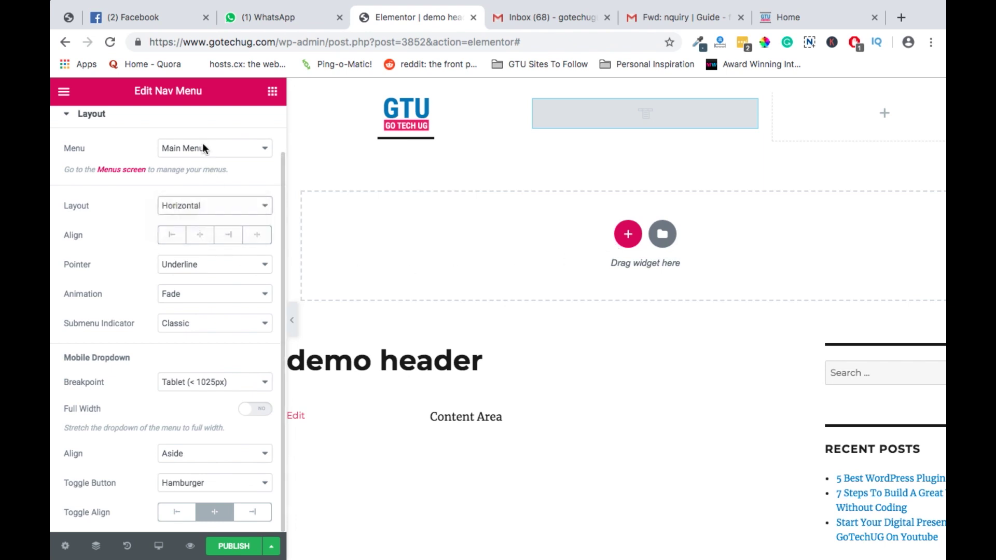
click(205, 155)
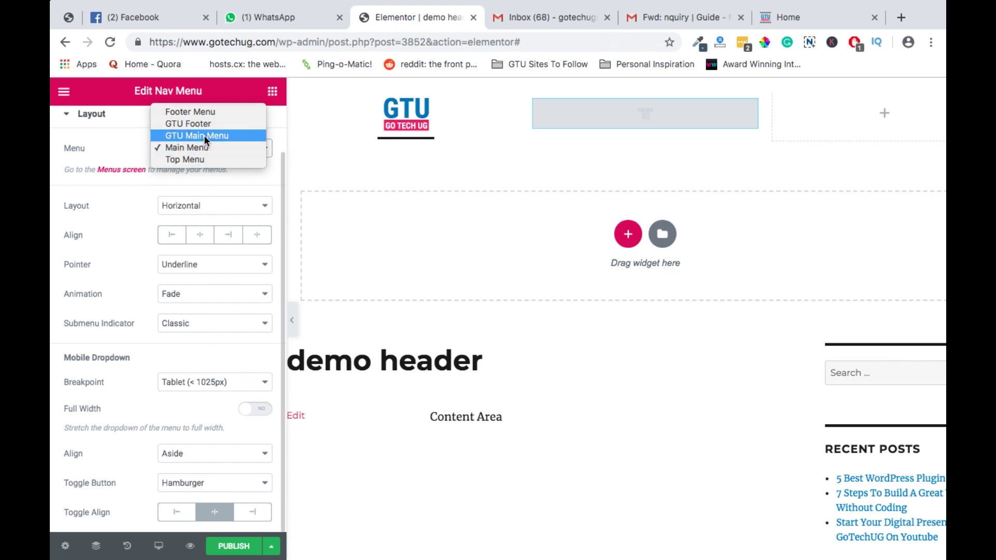
click(204, 135)
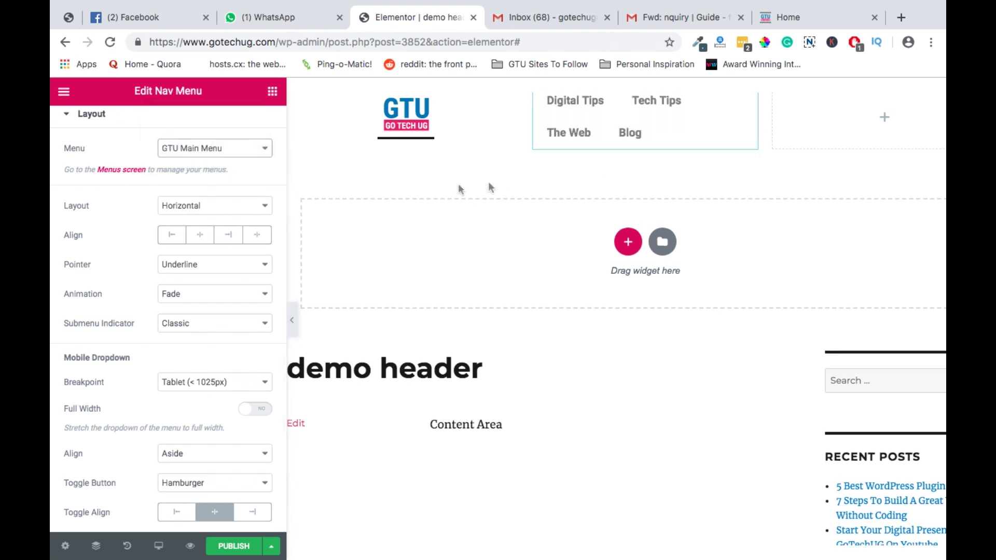
click(217, 147)
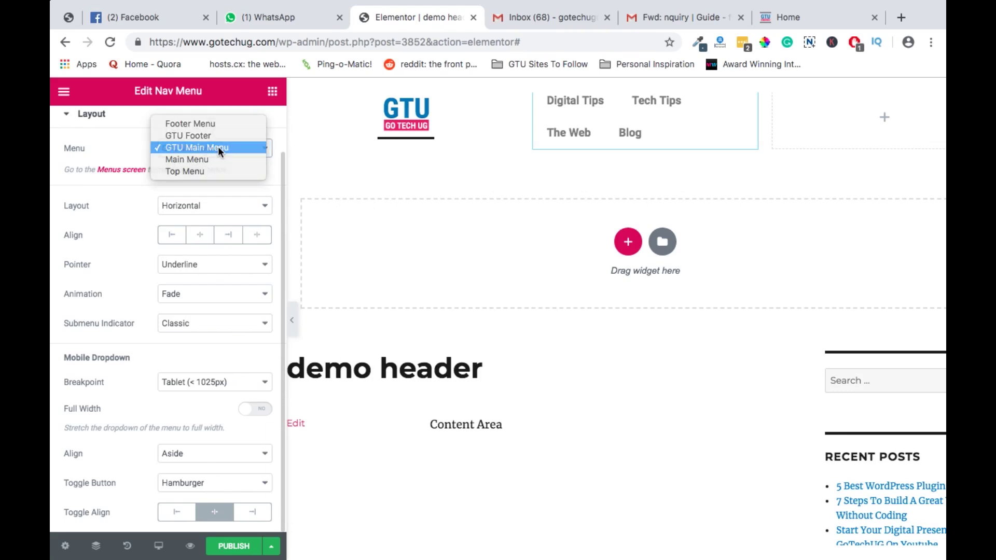
click(218, 149)
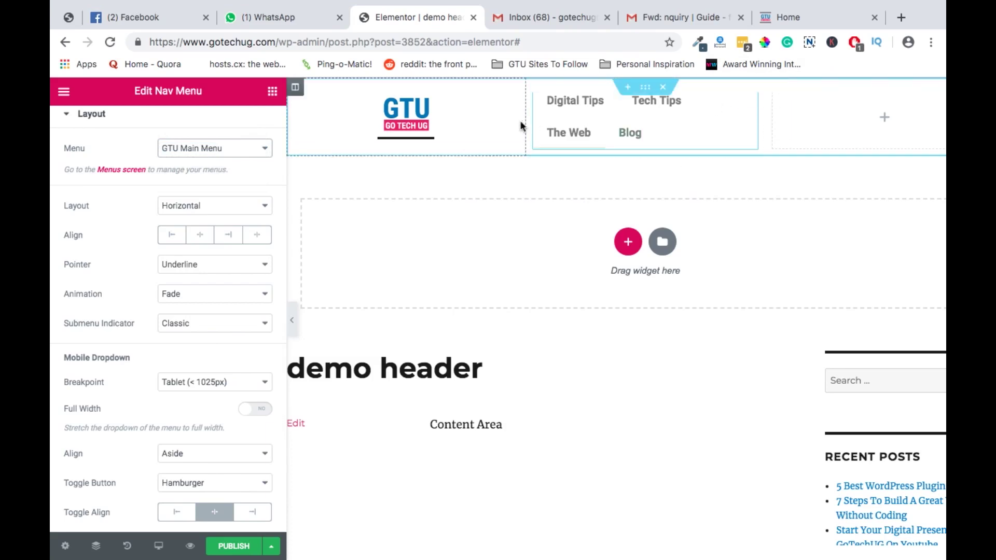
drag(527, 119, 413, 123)
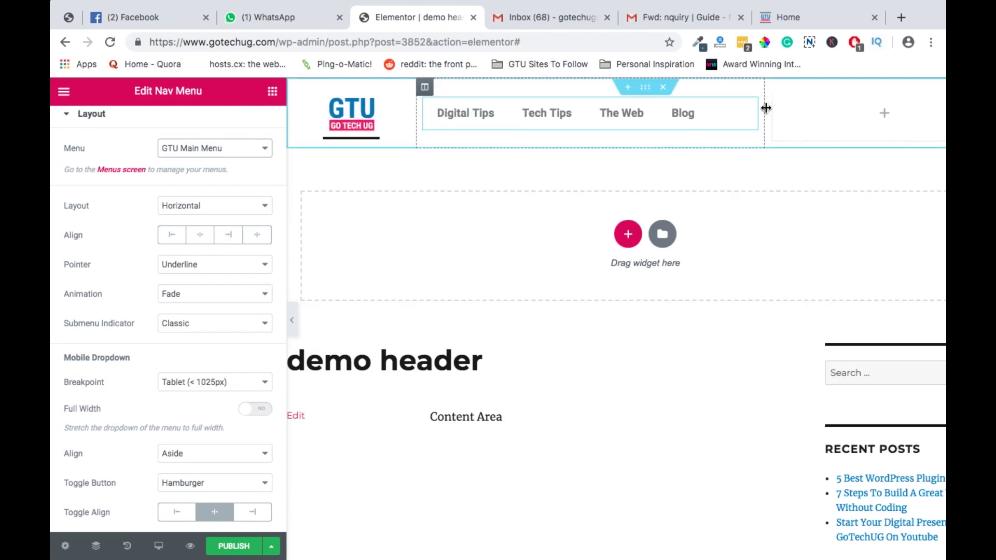
drag(766, 108, 829, 109)
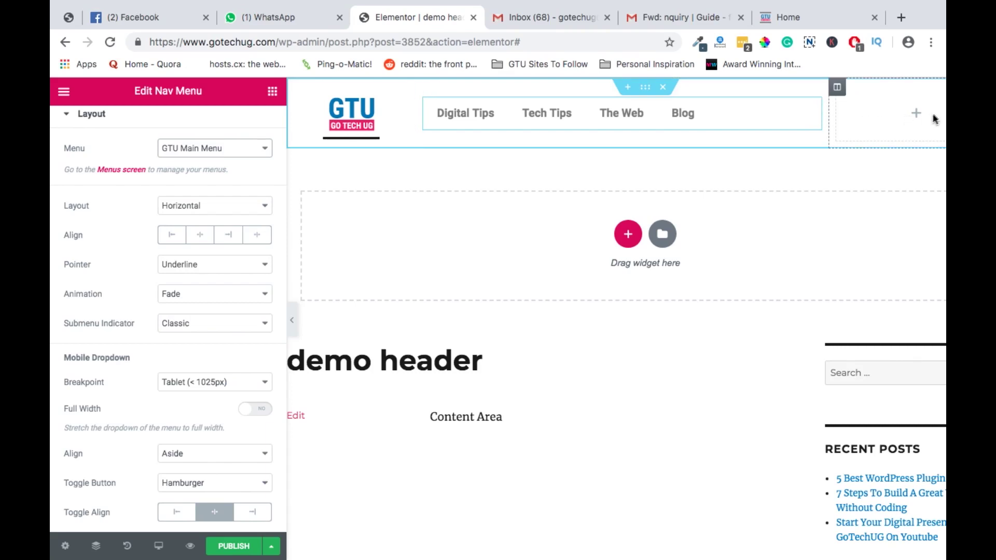
Step: Place a Button widget in the right column with the text 'SignUP'
click(914, 122)
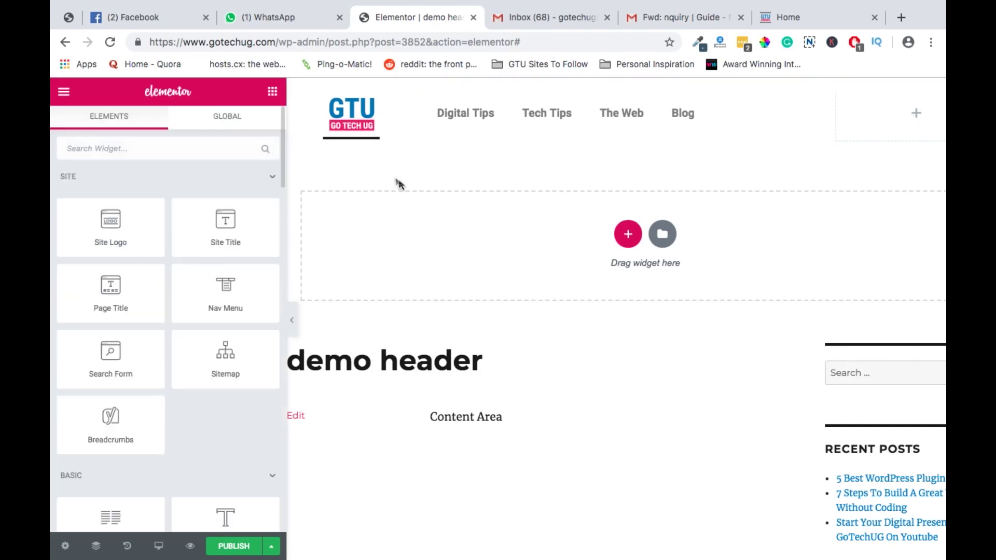
click(176, 145)
text(bu)
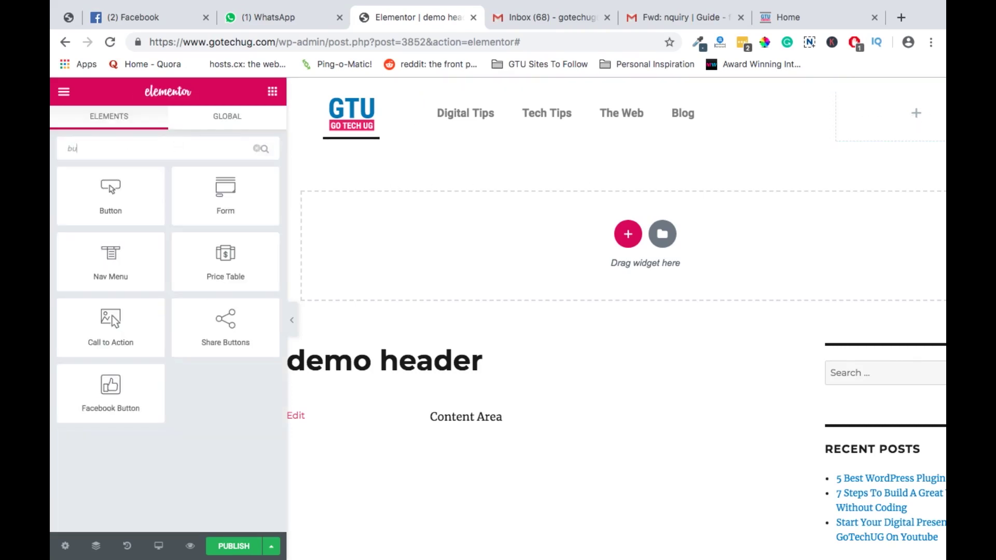
drag(77, 206, 906, 130)
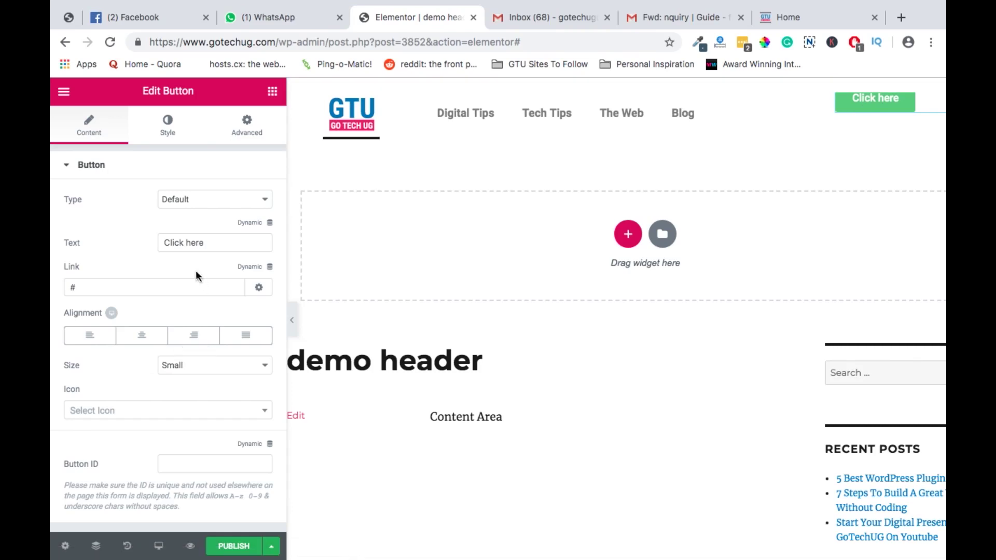
triple_click(191, 239)
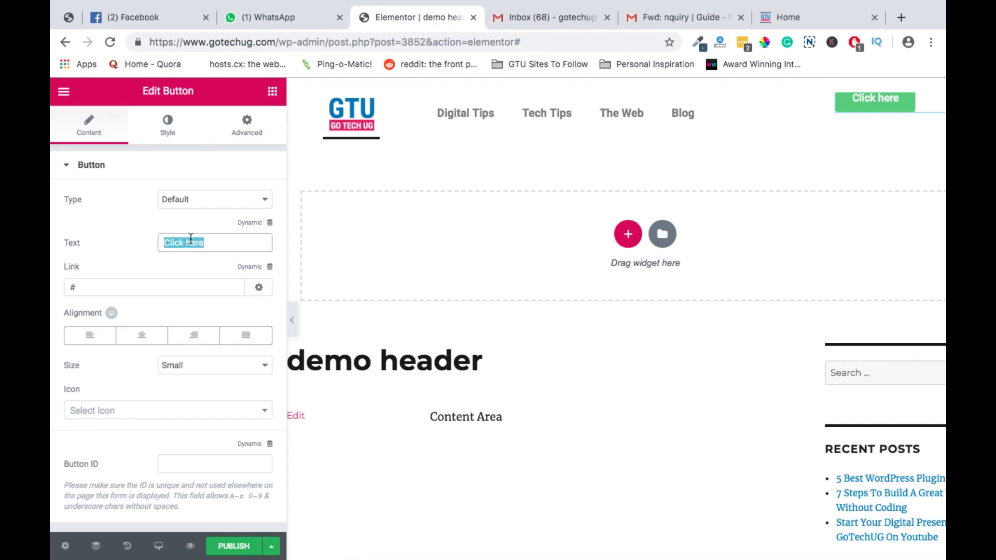
text(Sign)
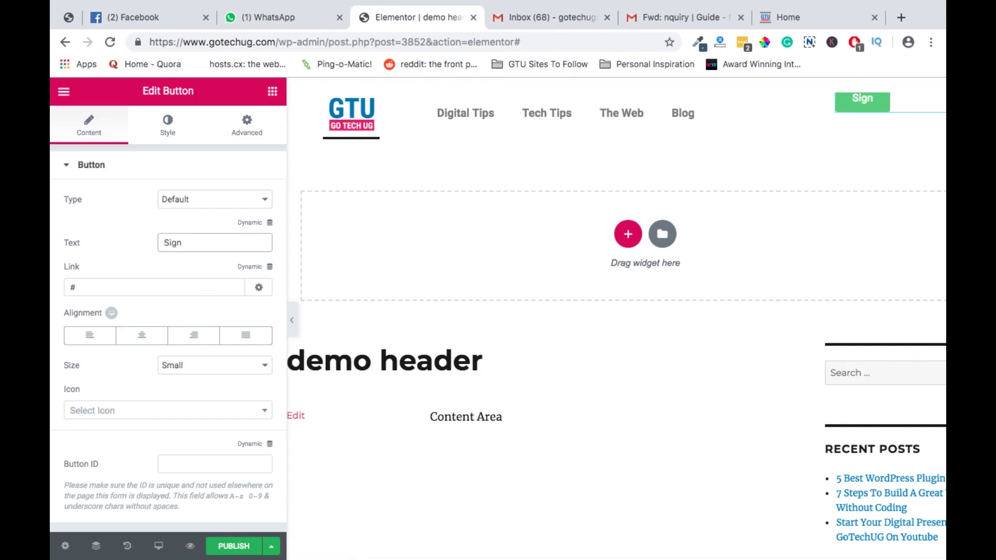
text(UP)
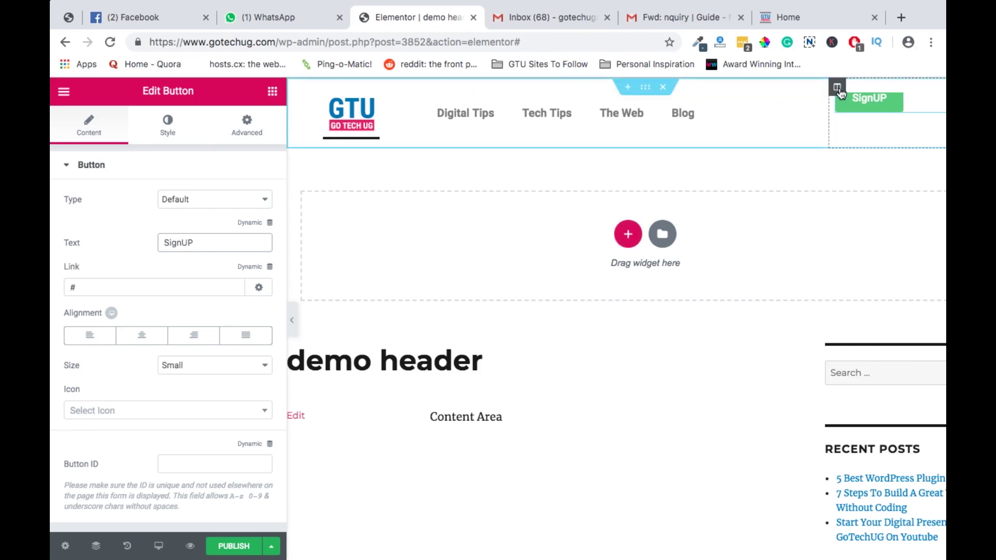
Step: Set the right column's vertical alignment to Middle
click(834, 89)
click(197, 236)
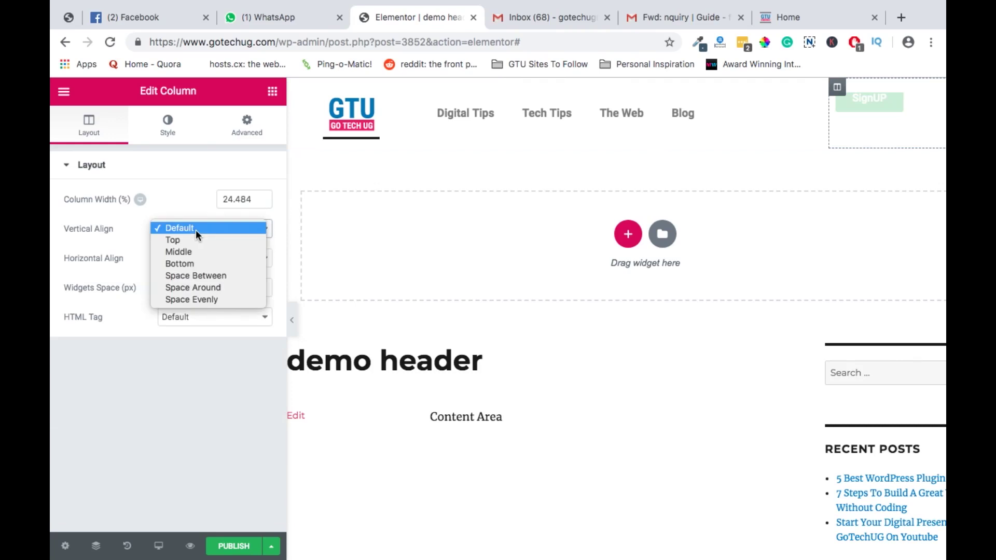
click(190, 252)
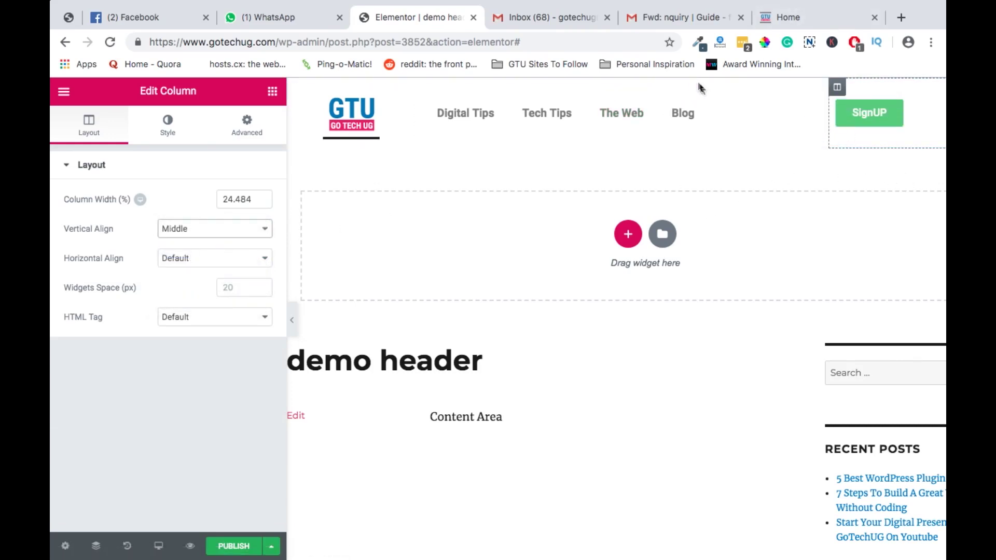
click(814, 106)
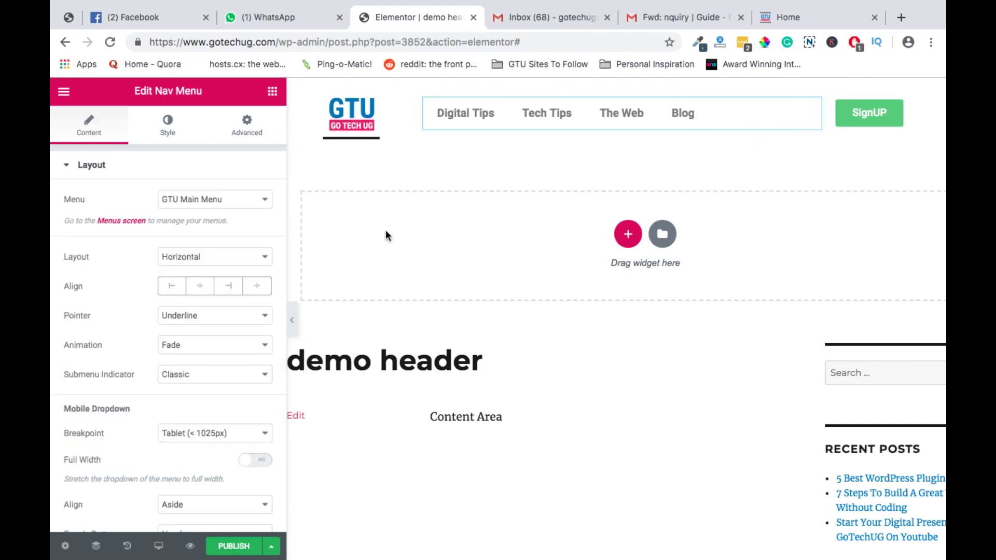
Step: Add horizontal padding to the menu items and 5 spacing between them
click(175, 133)
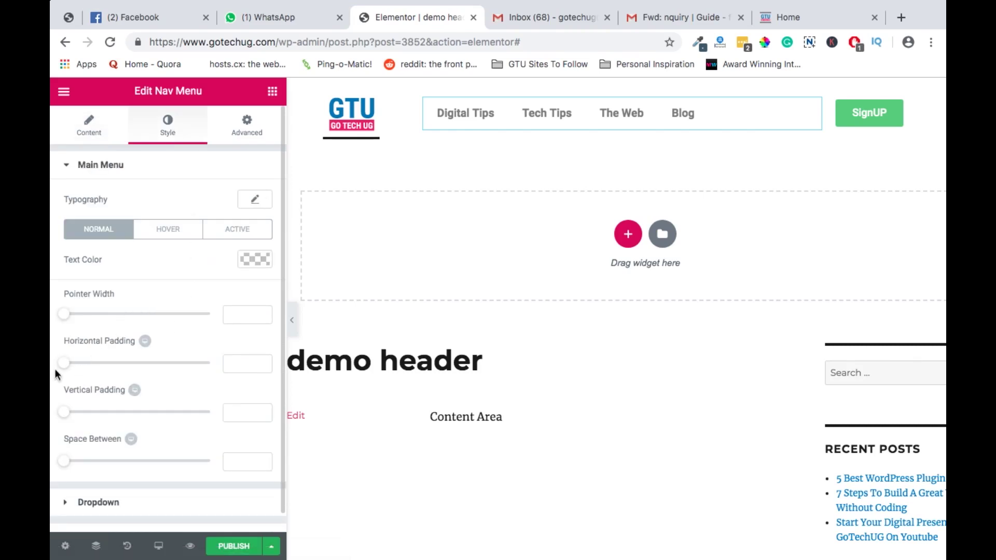
drag(63, 368, 150, 365)
drag(61, 462, 74, 465)
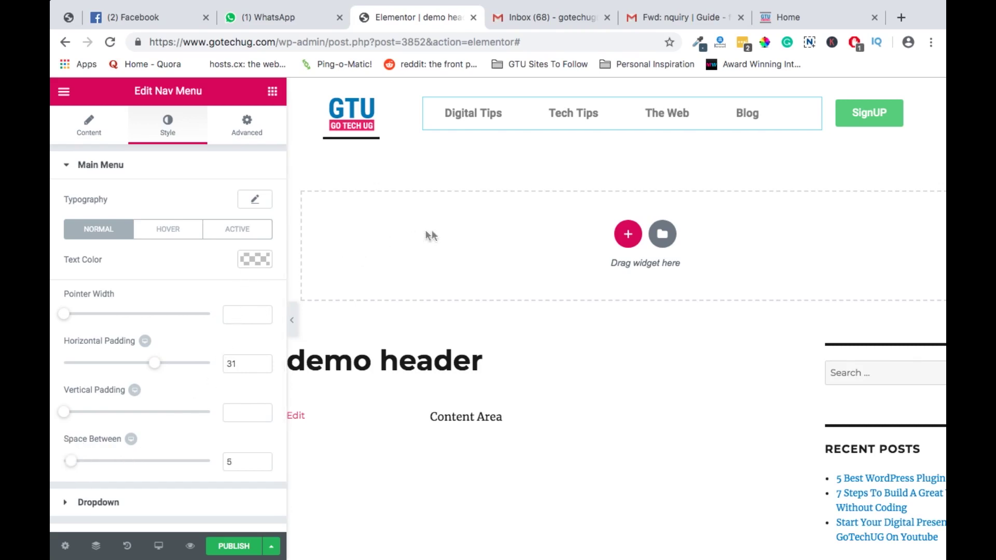
Step: Set the nav menu typography font family to Montserrat
click(256, 202)
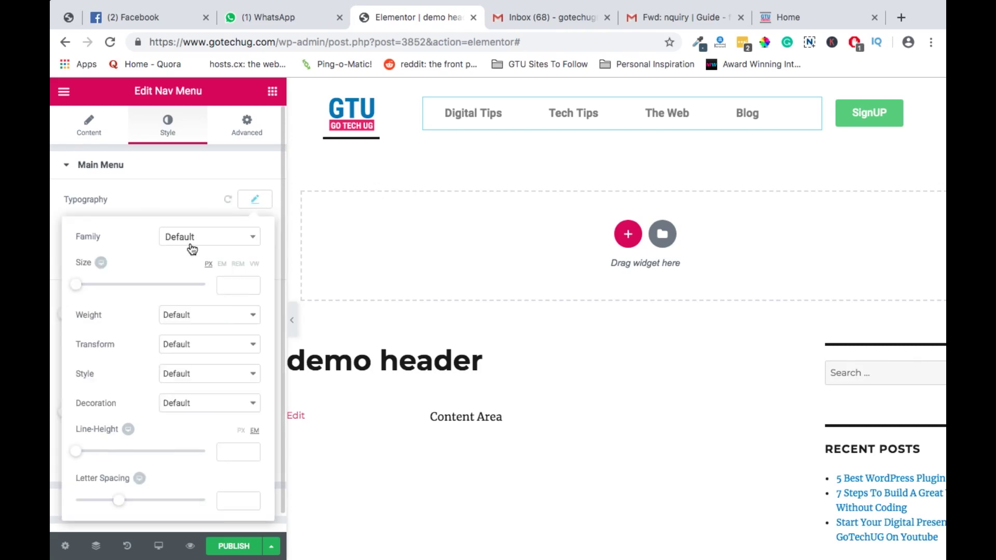
click(197, 240)
text(mon)
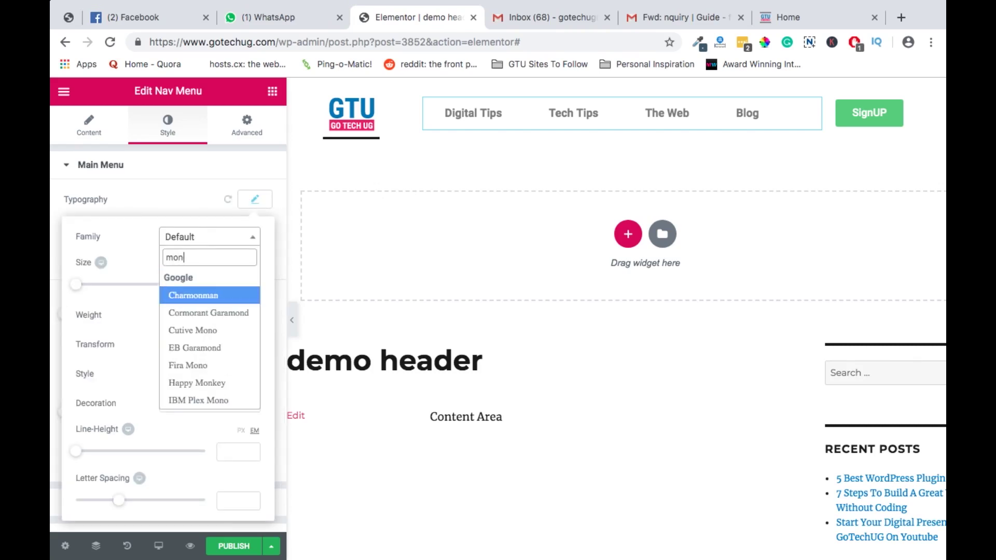
text(t)
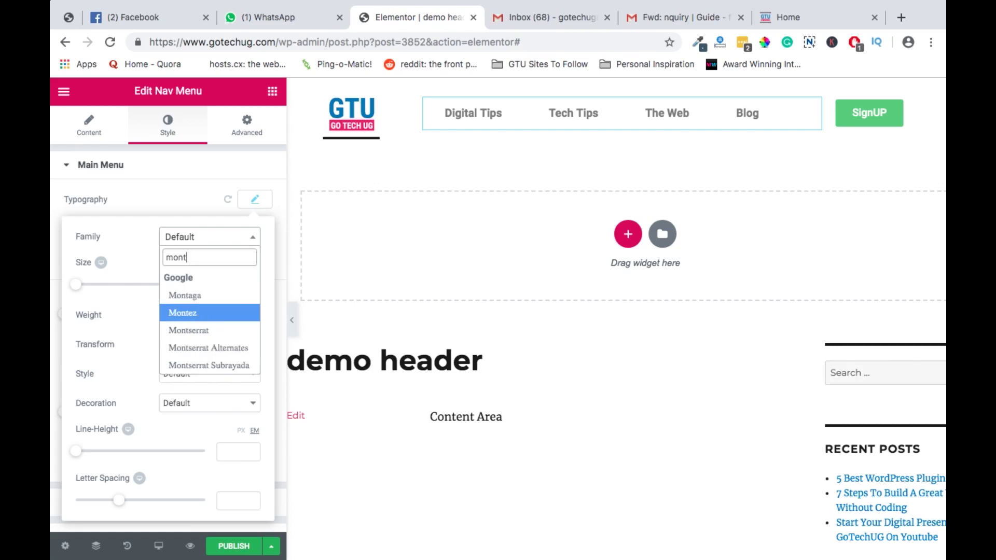
click(206, 330)
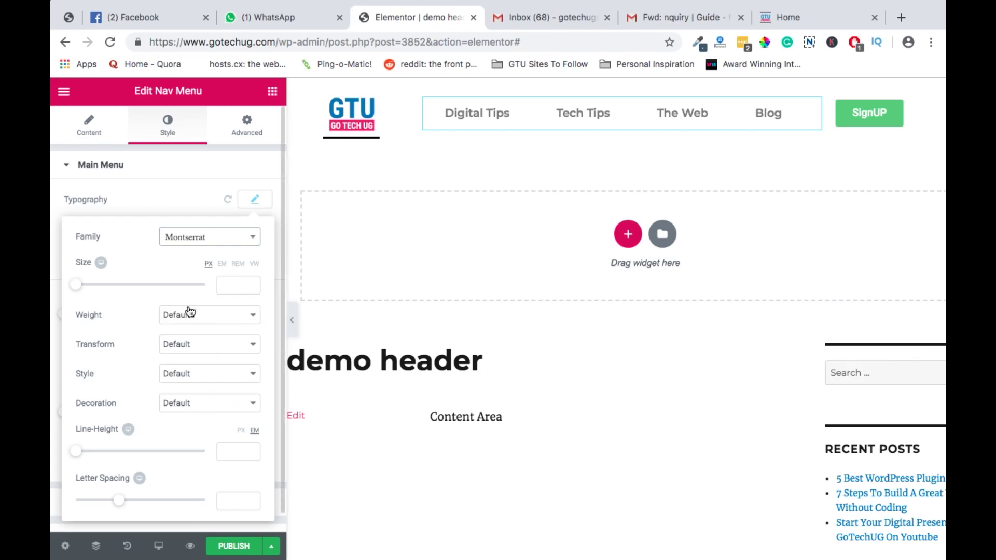
scroll(206, 379, down, 1)
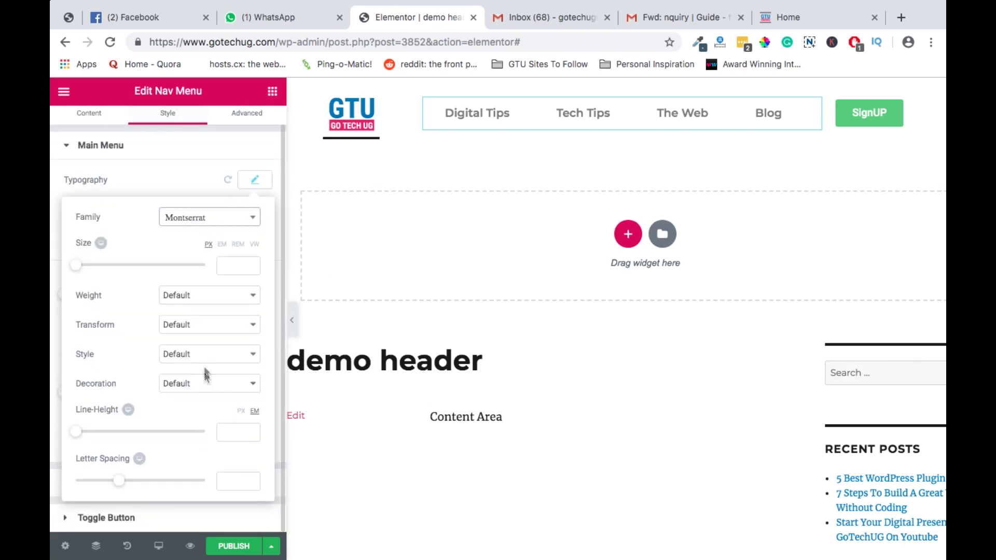
click(249, 180)
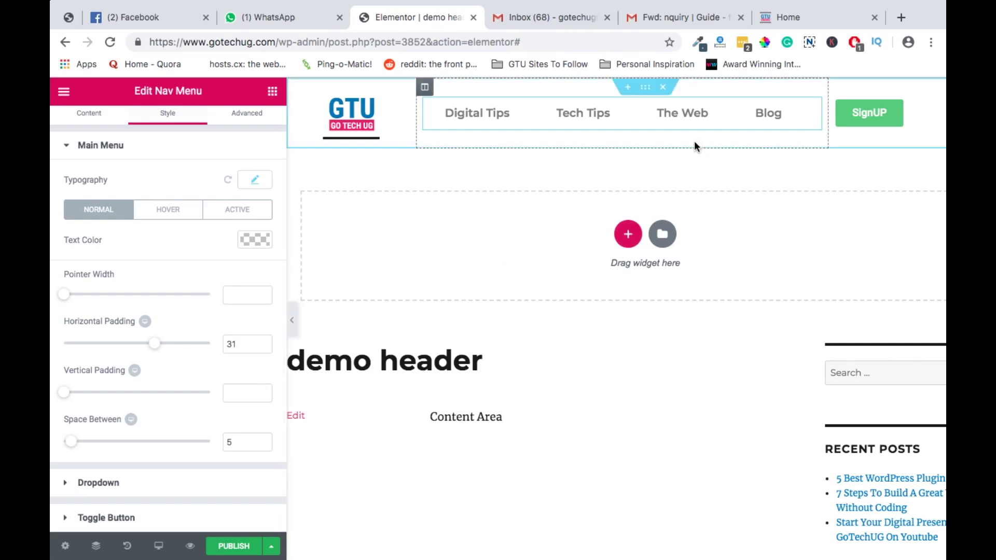
Step: Give the section a light grey Mountains top shape divider, trying and undoing the flip option
click(646, 90)
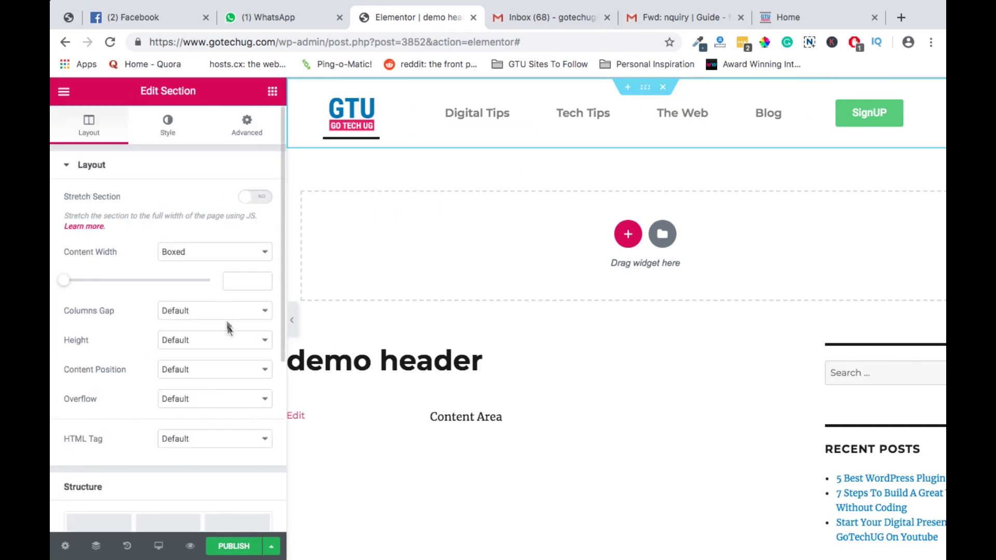
scroll(231, 347, down, 5)
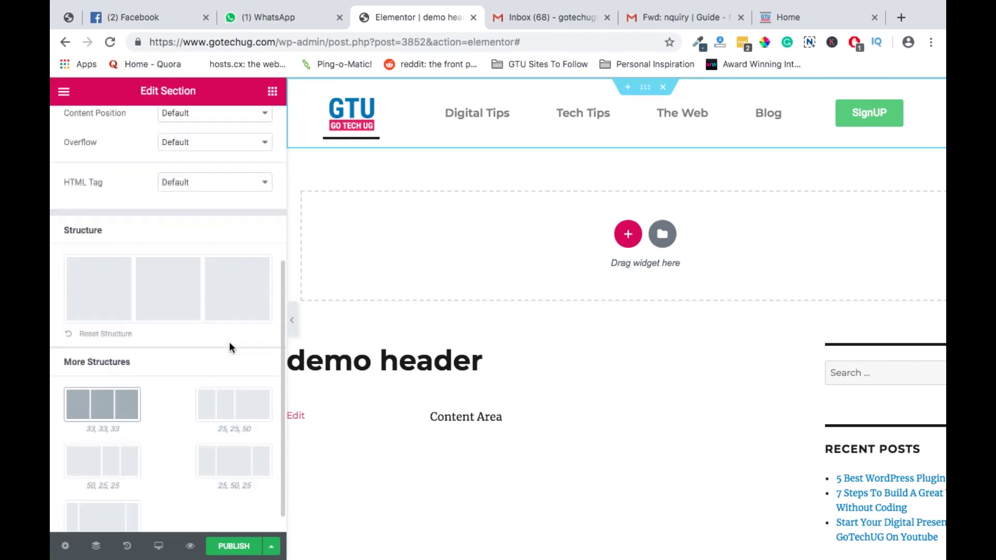
scroll(231, 348, up, 5)
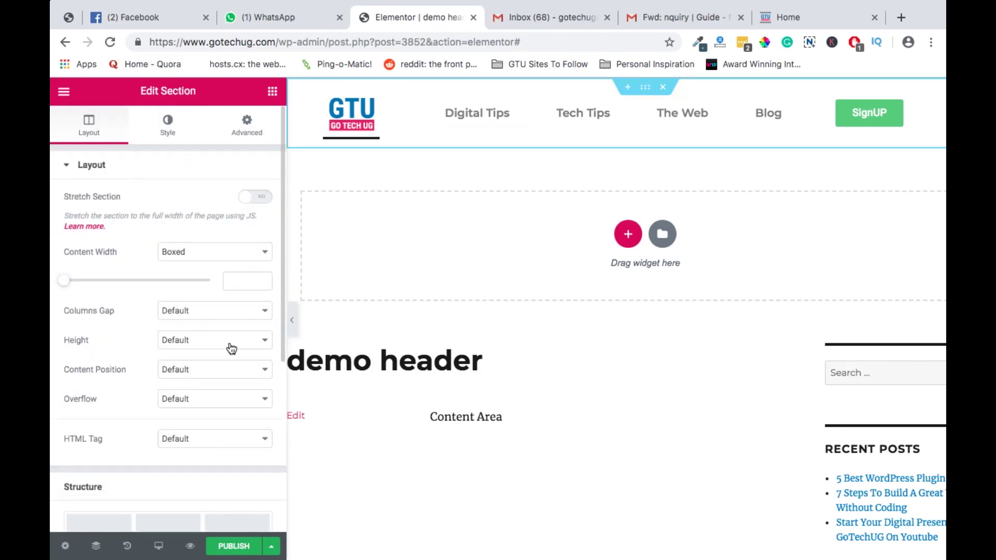
click(168, 127)
click(165, 312)
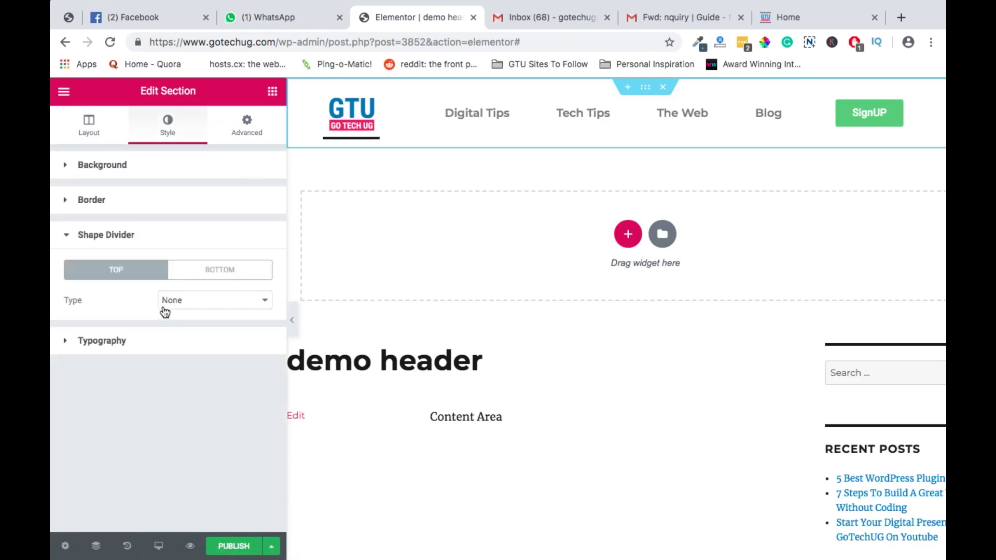
click(196, 299)
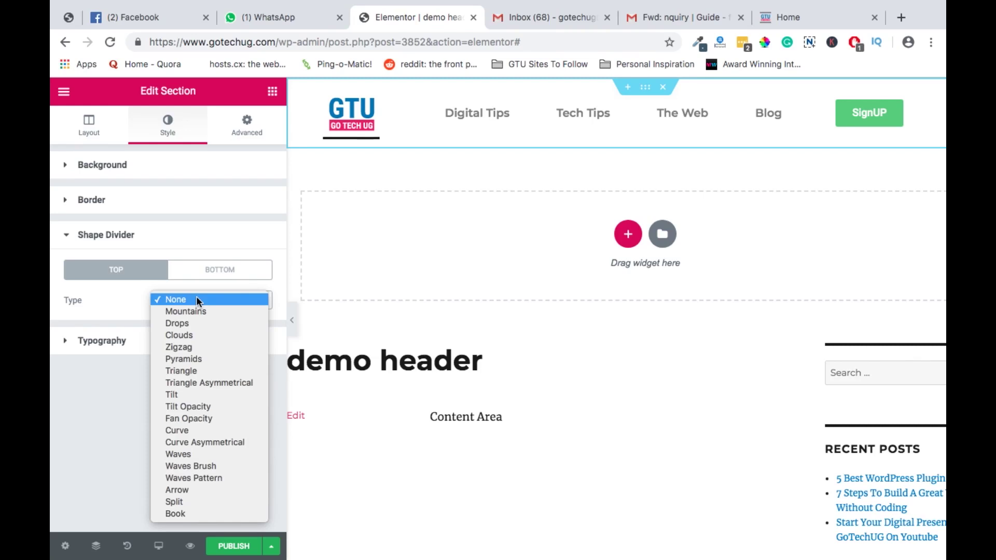
click(187, 315)
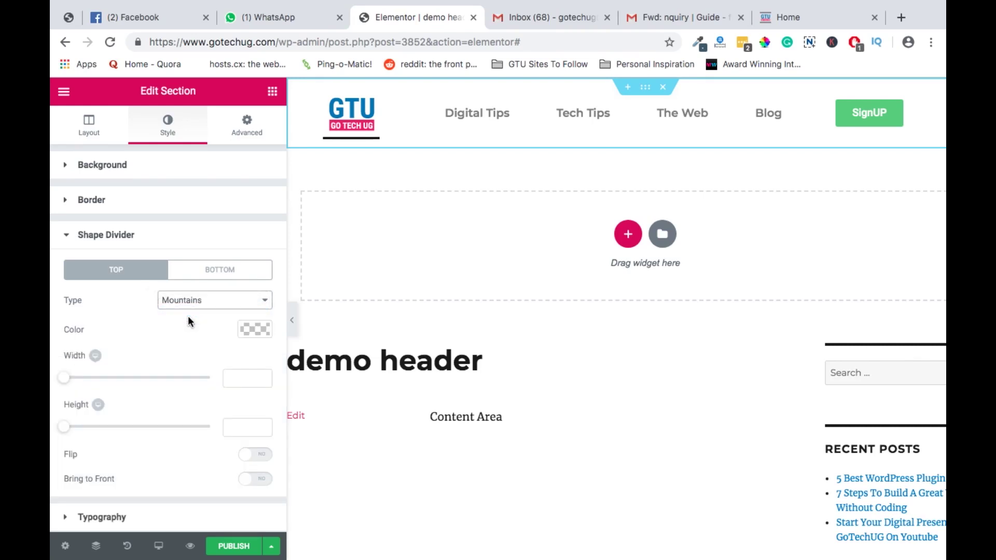
click(254, 329)
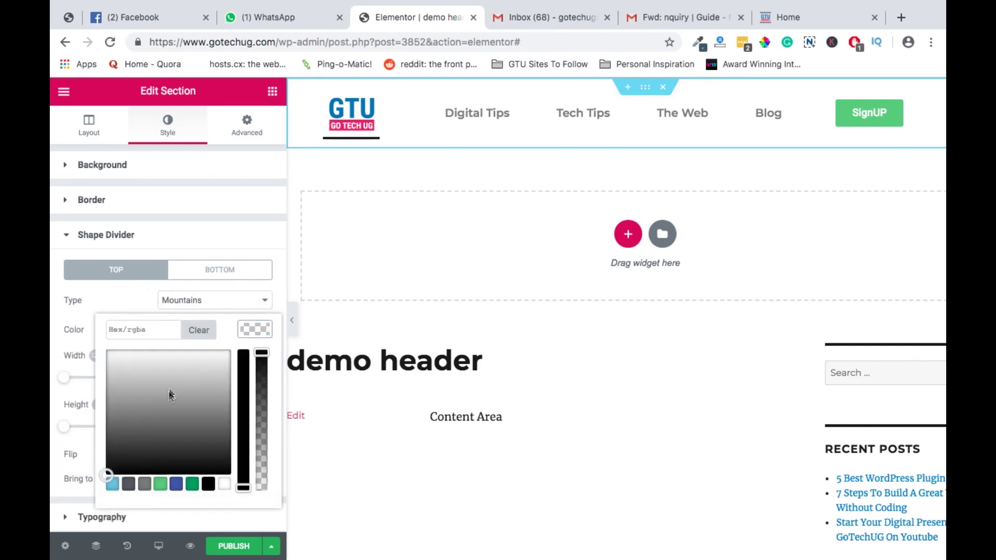
drag(171, 395, 112, 356)
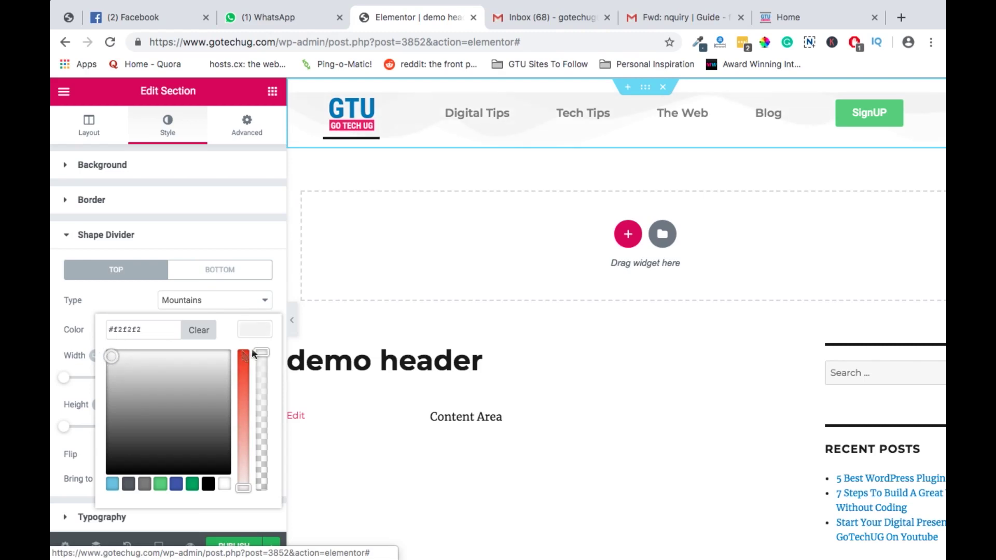
click(256, 327)
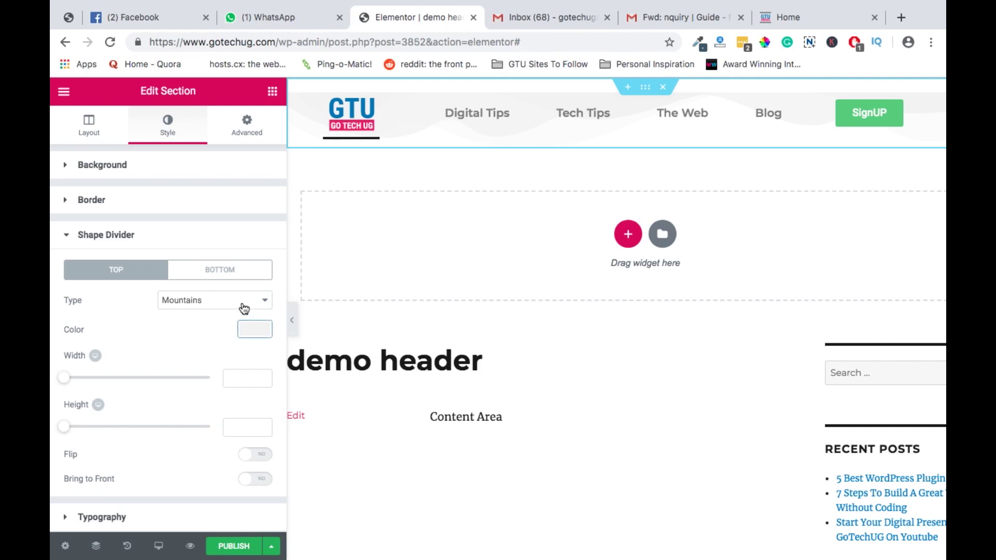
click(258, 454)
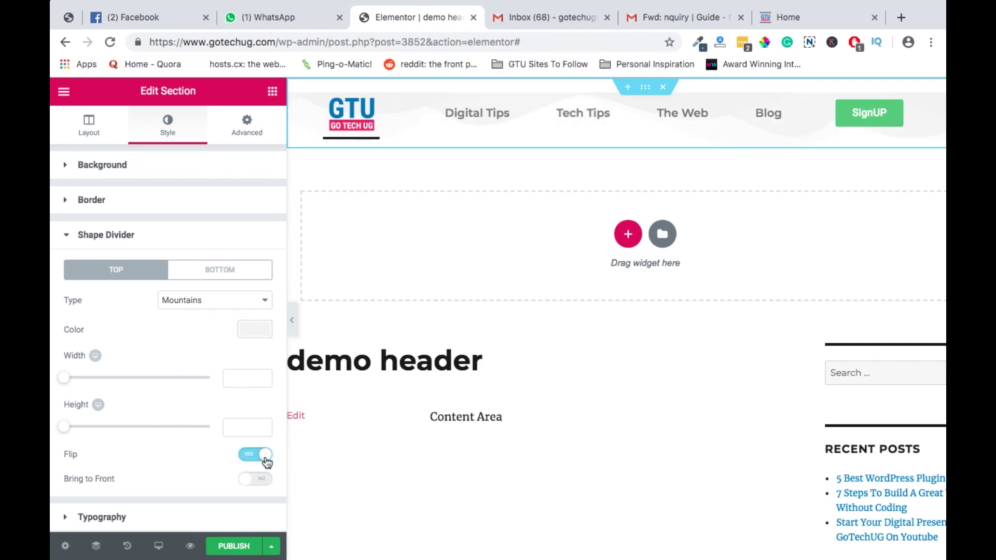
click(243, 458)
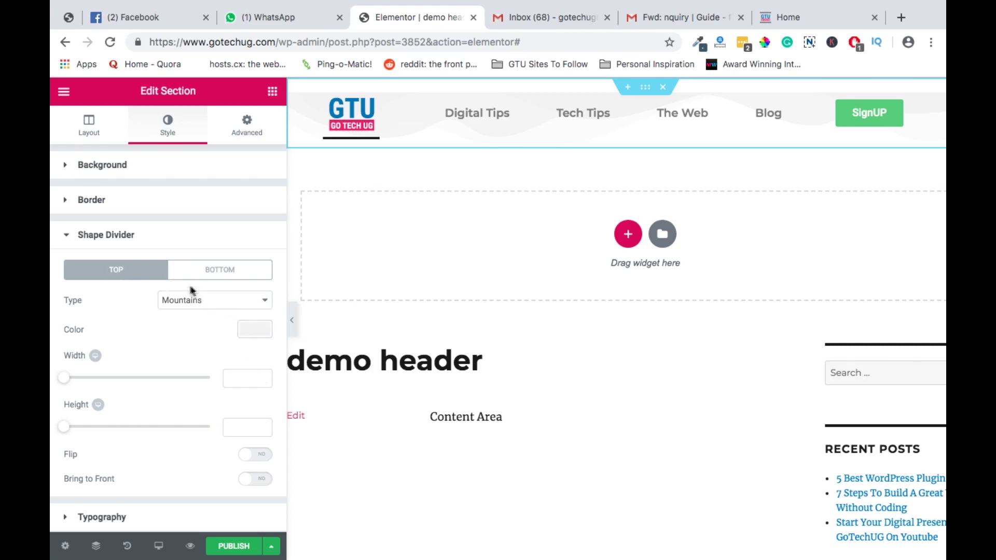
Step: Replace it with a light grey Mountains bottom divider, height 65 and width 136
click(200, 300)
click(198, 291)
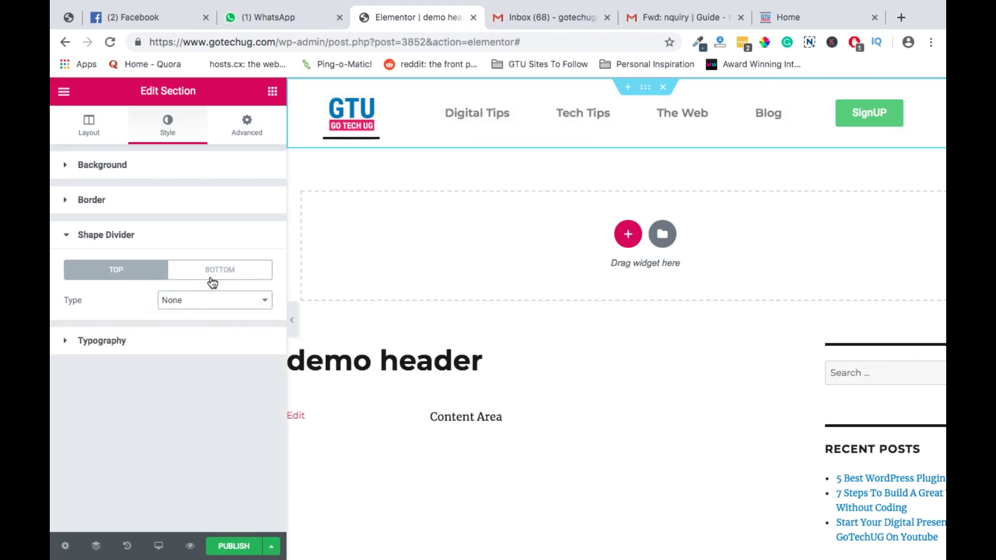
click(212, 280)
click(204, 304)
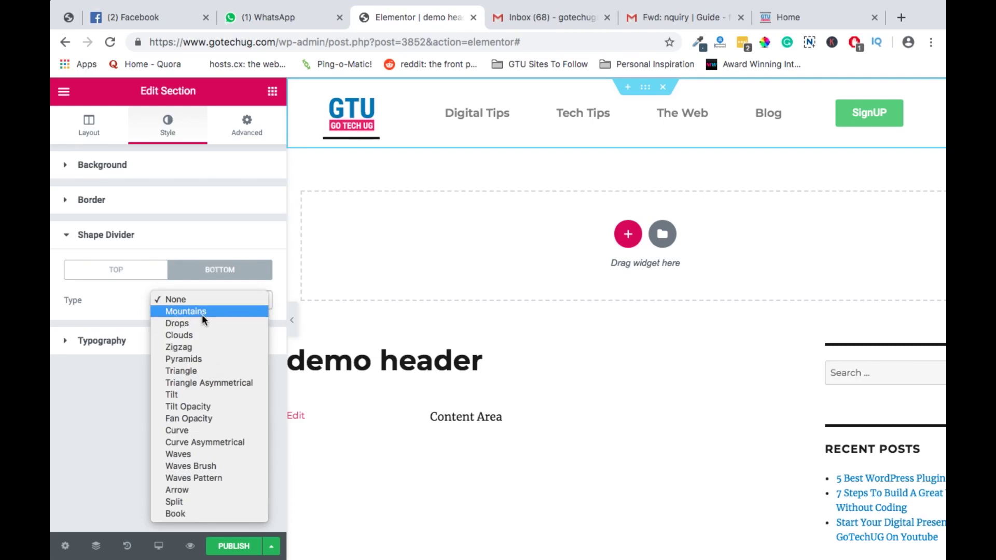
click(202, 313)
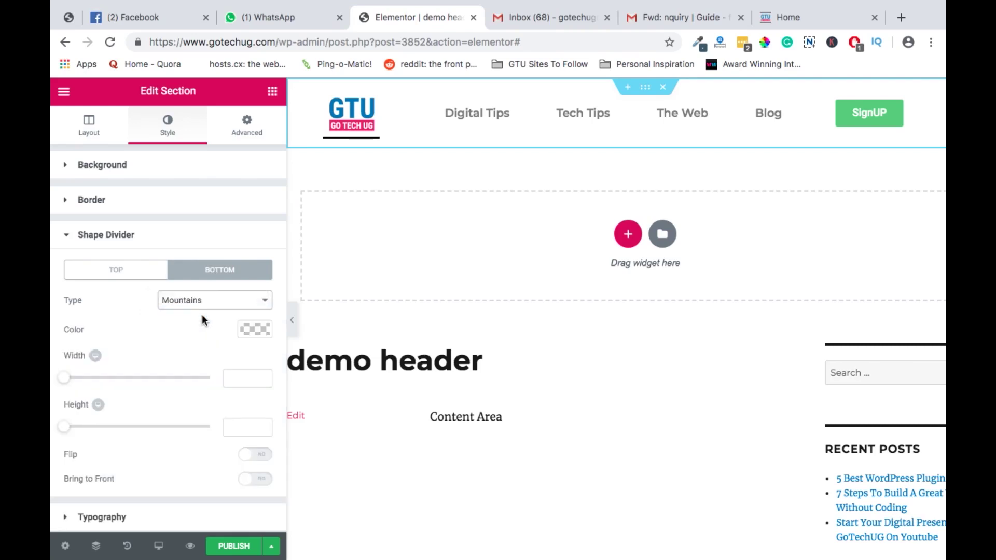
click(261, 334)
drag(190, 359, 172, 356)
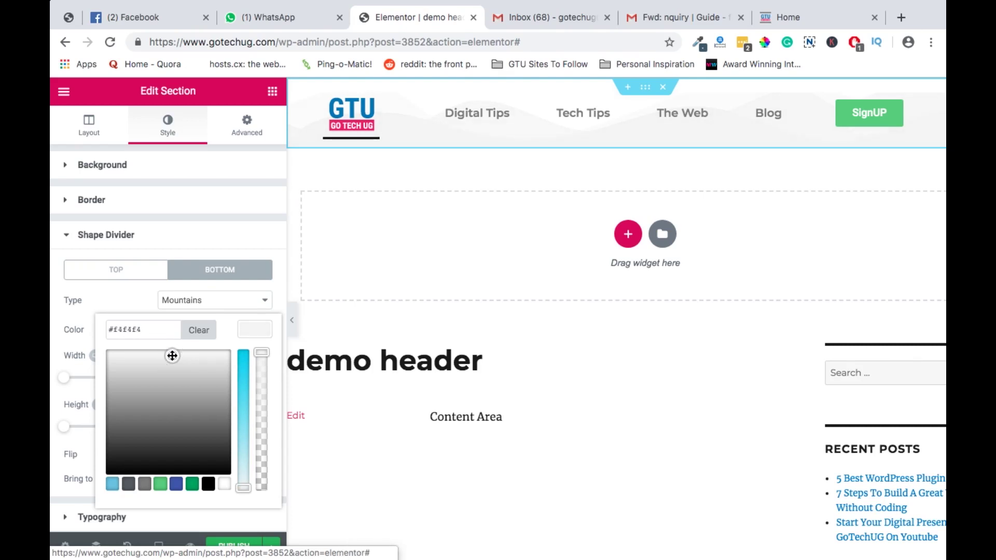
click(210, 296)
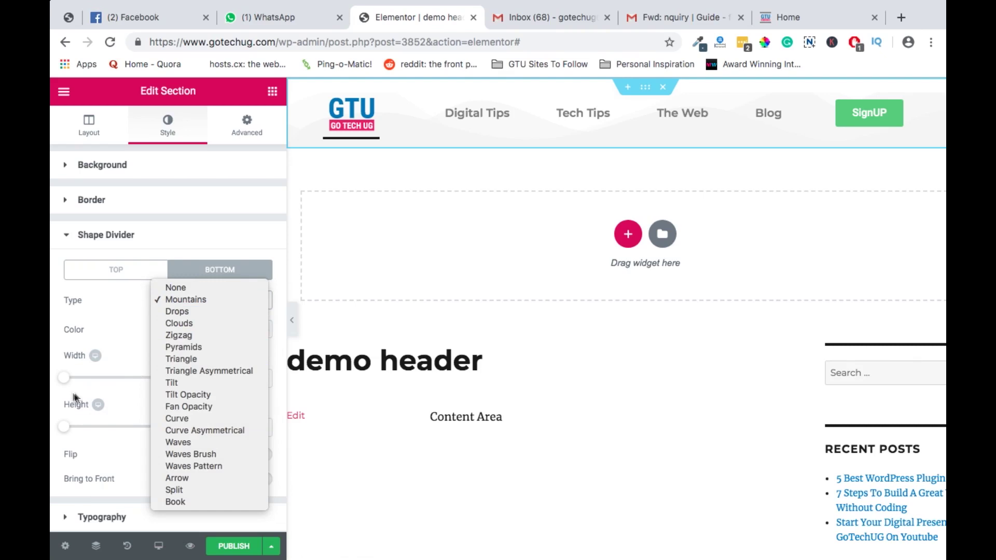
click(67, 432)
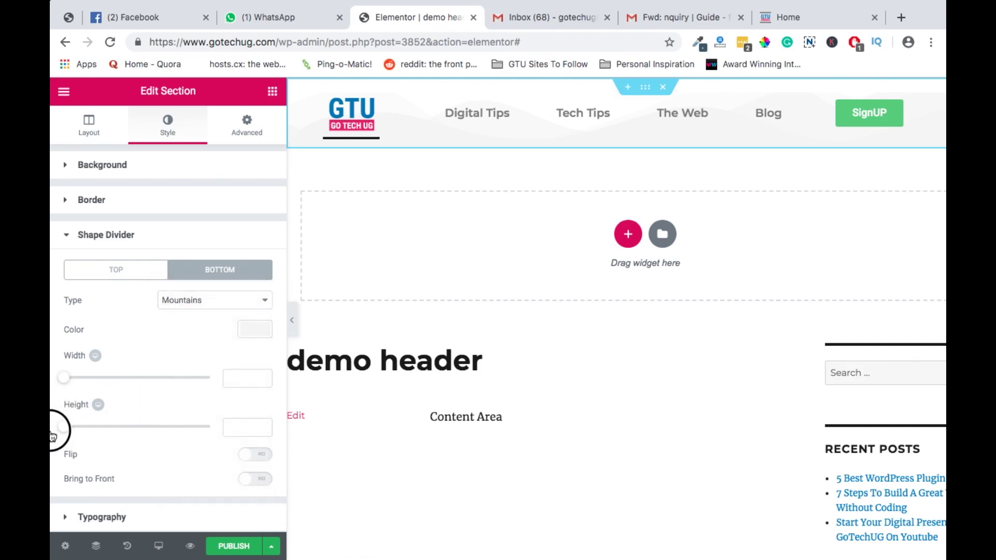
drag(52, 435, 85, 429)
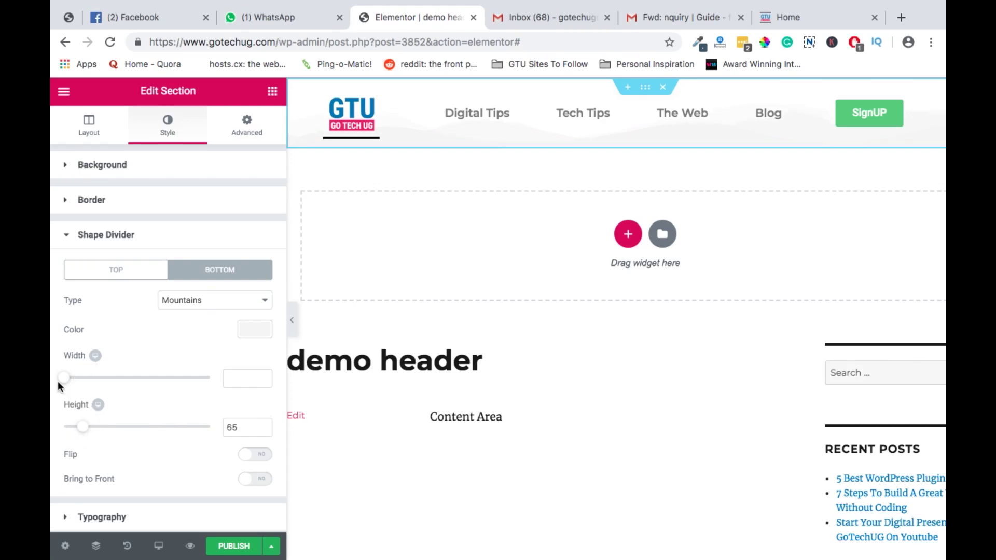
drag(63, 379, 89, 406)
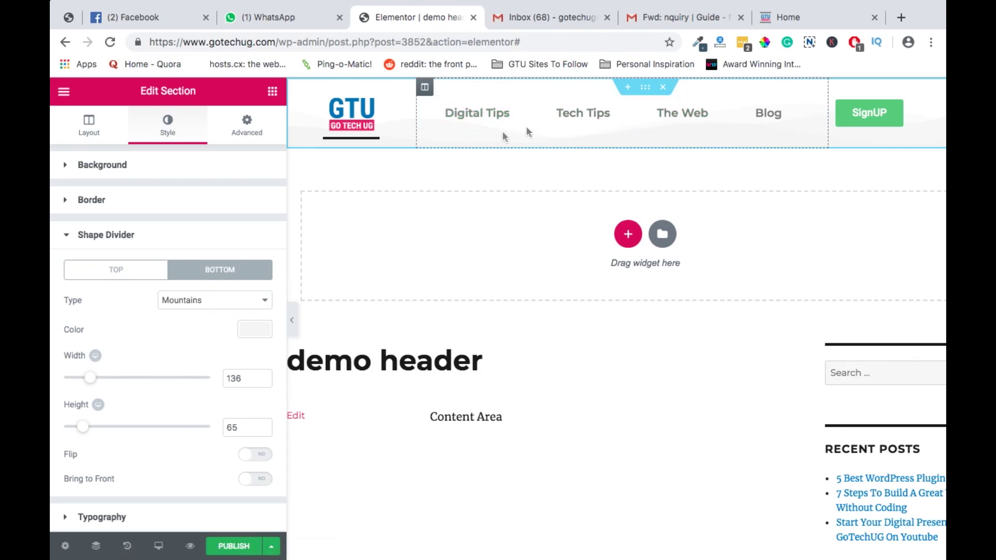
Step: In the nav menu's Hover styling, set the hover text colour to #474747
click(811, 103)
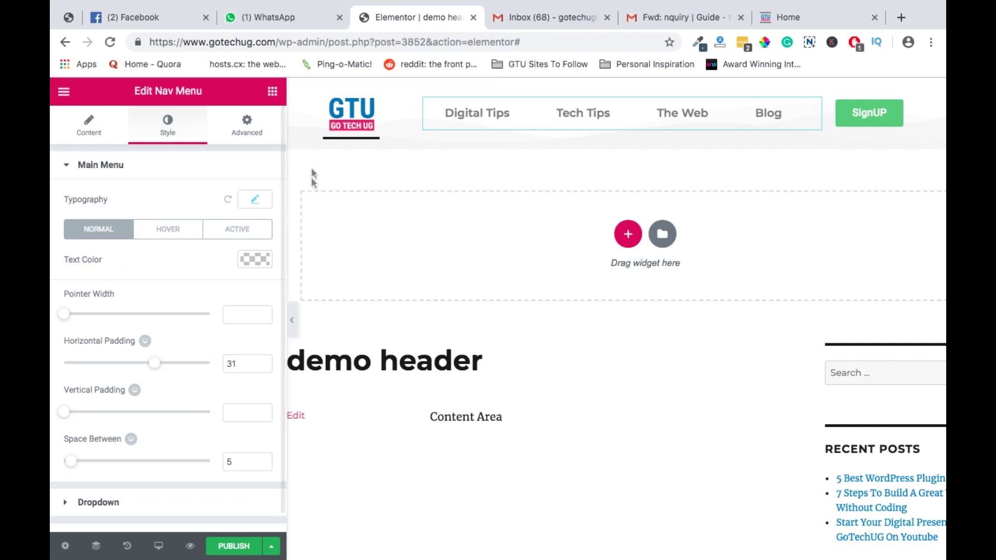
scroll(153, 337, down, 1)
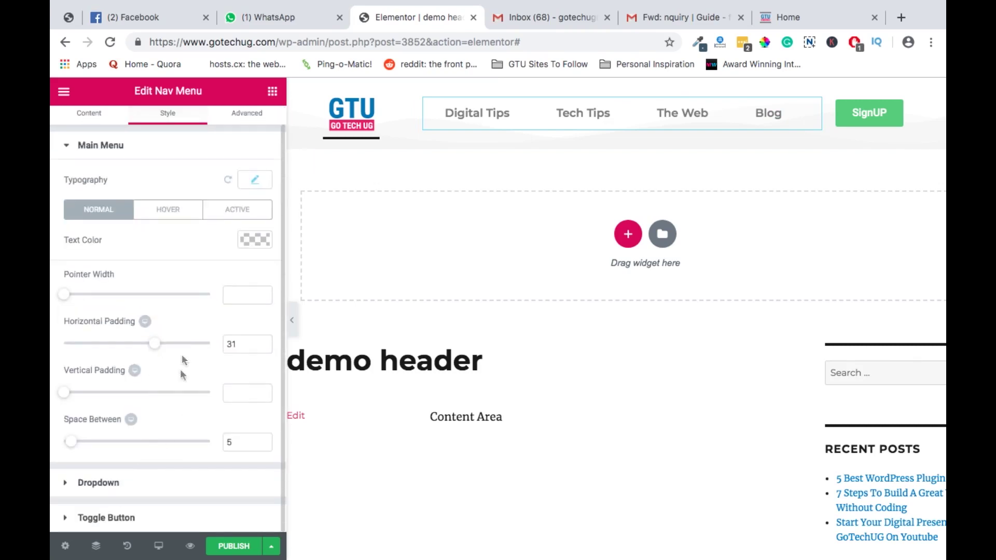
scroll(160, 185, up, 1)
click(166, 236)
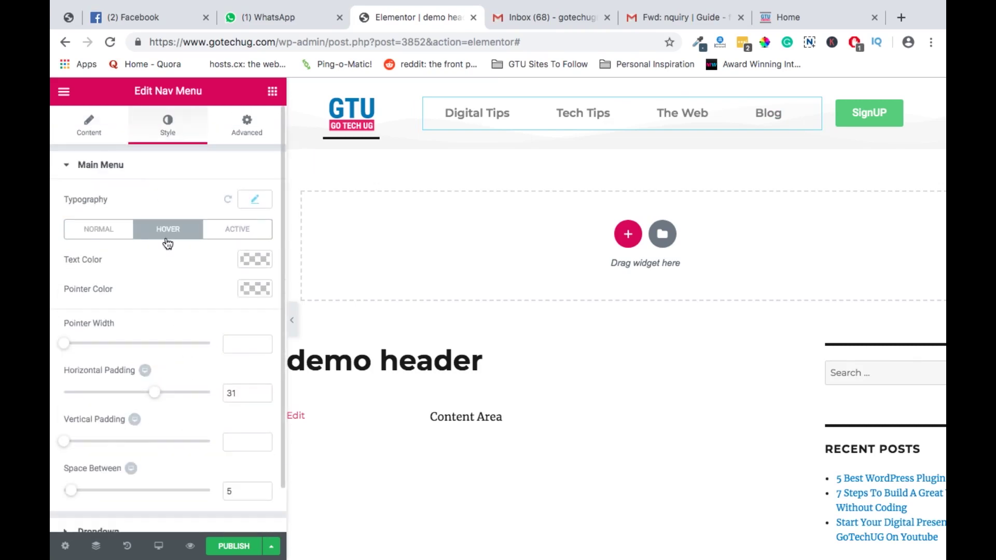
scroll(180, 323, down, 2)
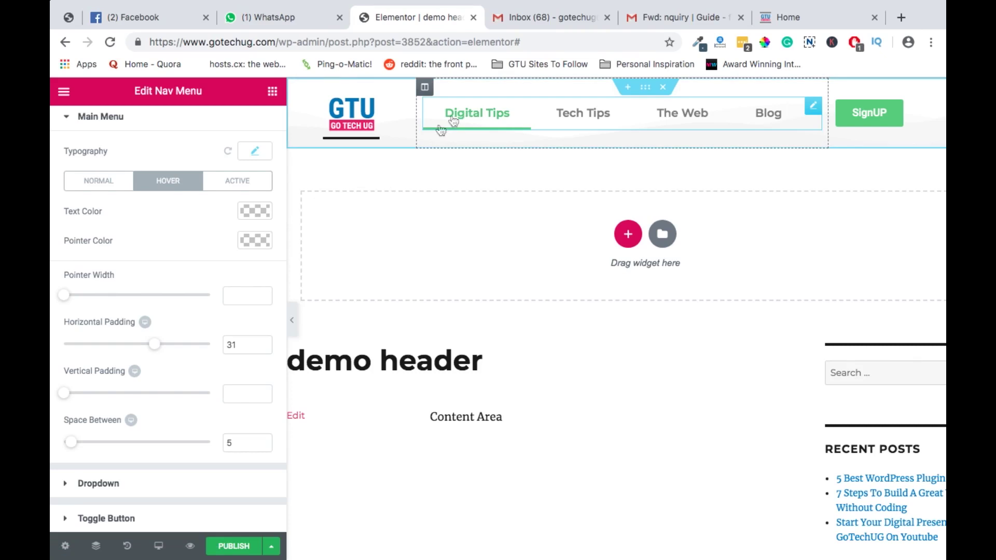
click(260, 212)
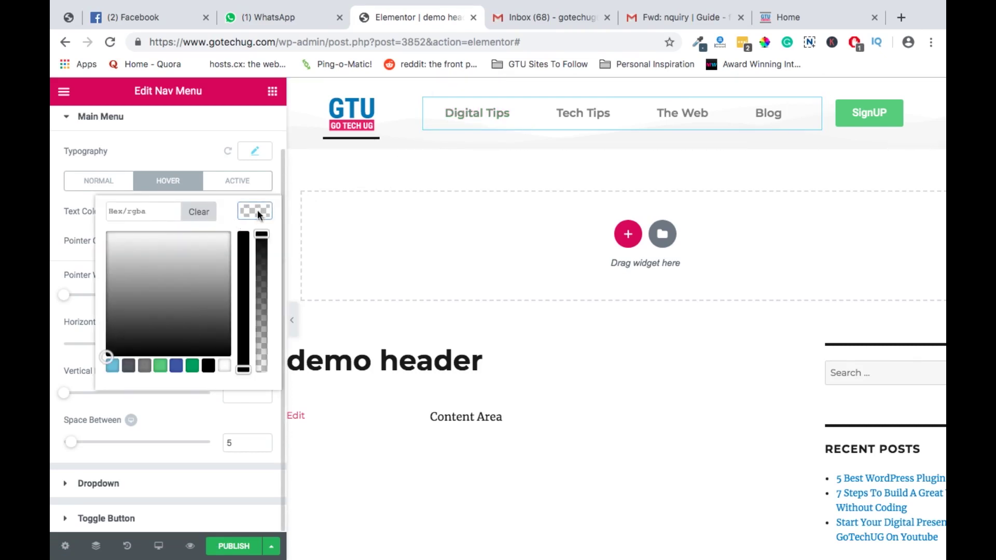
click(258, 213)
click(258, 213)
click(195, 322)
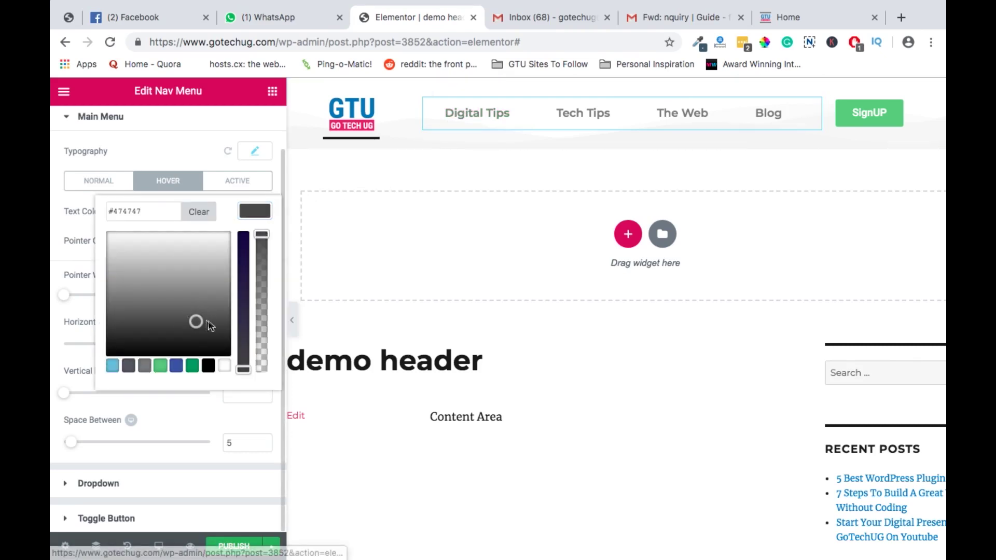
Step: Set both the hover pointer colour and hover text colour to magenta #ed3667
click(262, 242)
click(157, 250)
key(ctrl+c)
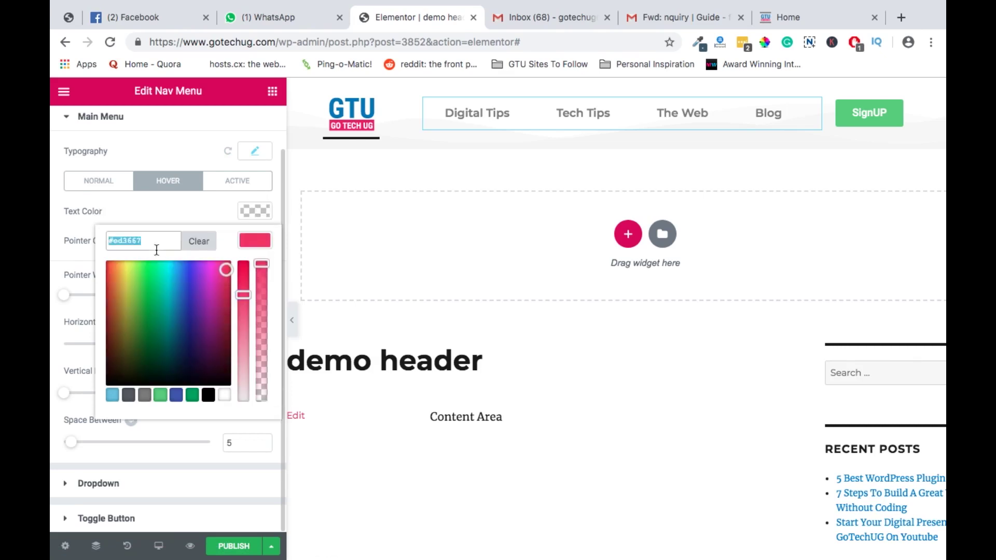
click(254, 239)
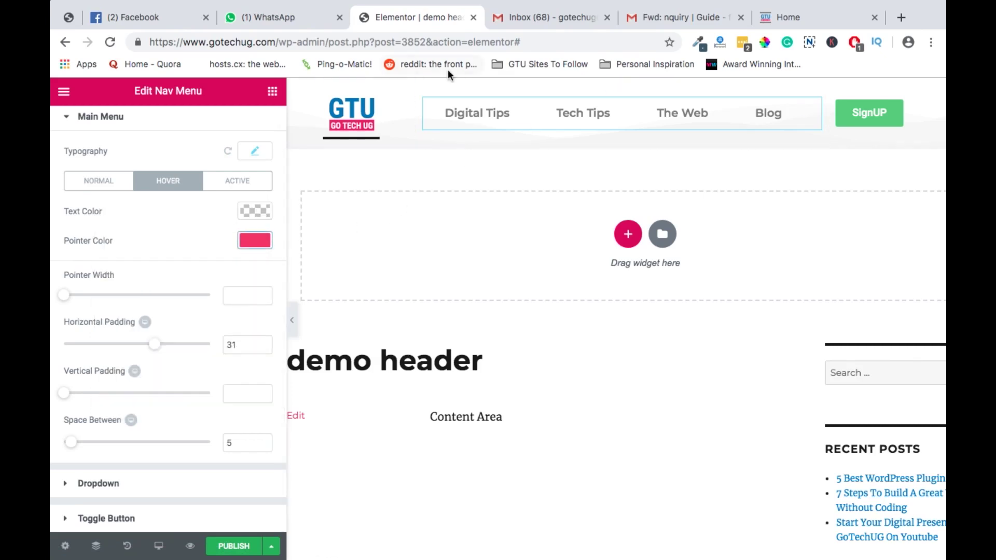
click(261, 213)
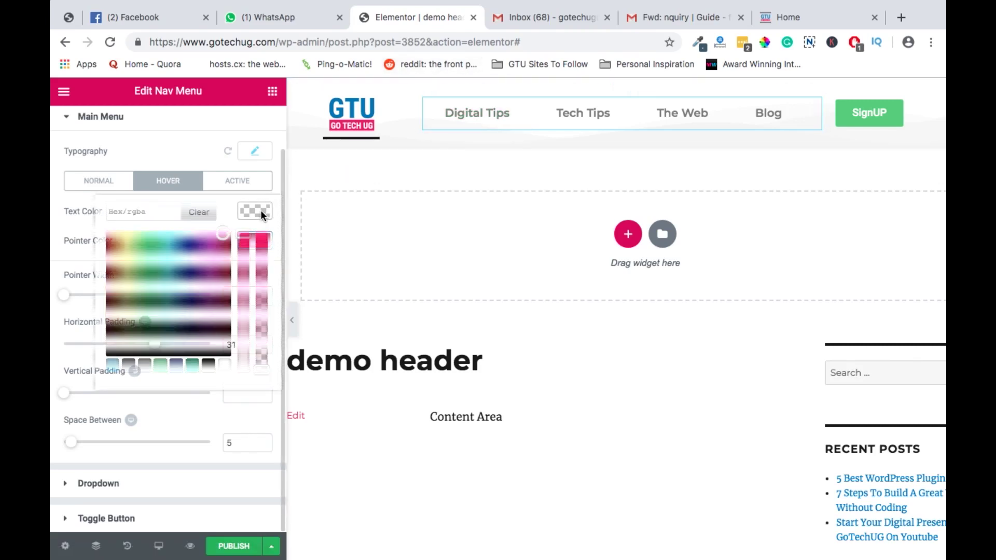
click(136, 212)
key(ctrl+v)
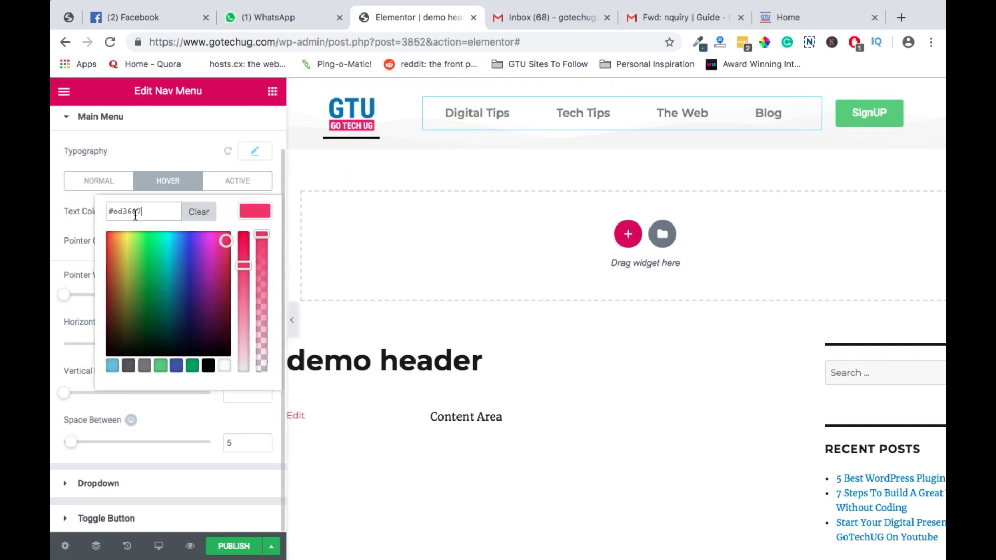
click(262, 213)
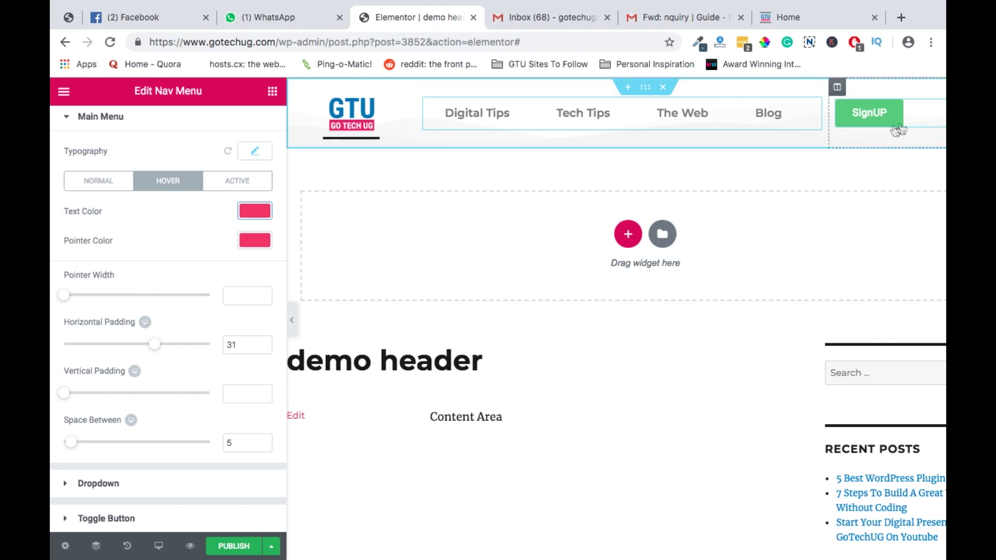
Step: Set the SignUP button's background colour to a light blue such as #467fc4
click(909, 108)
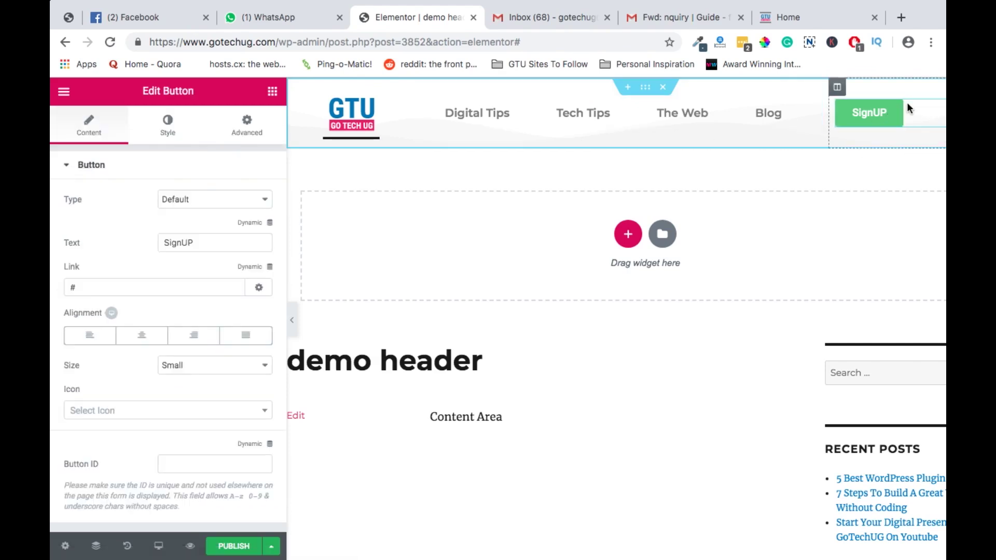
click(170, 129)
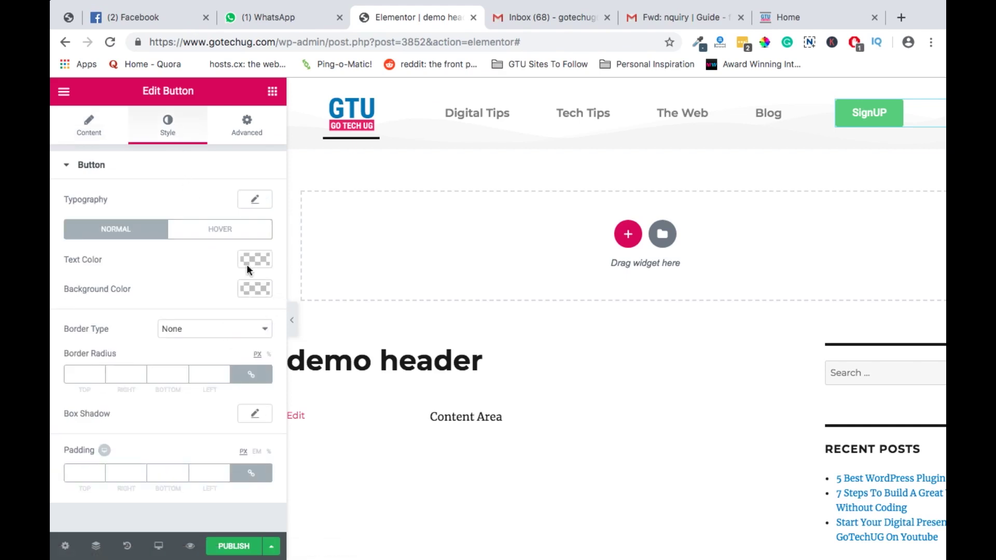
click(249, 289)
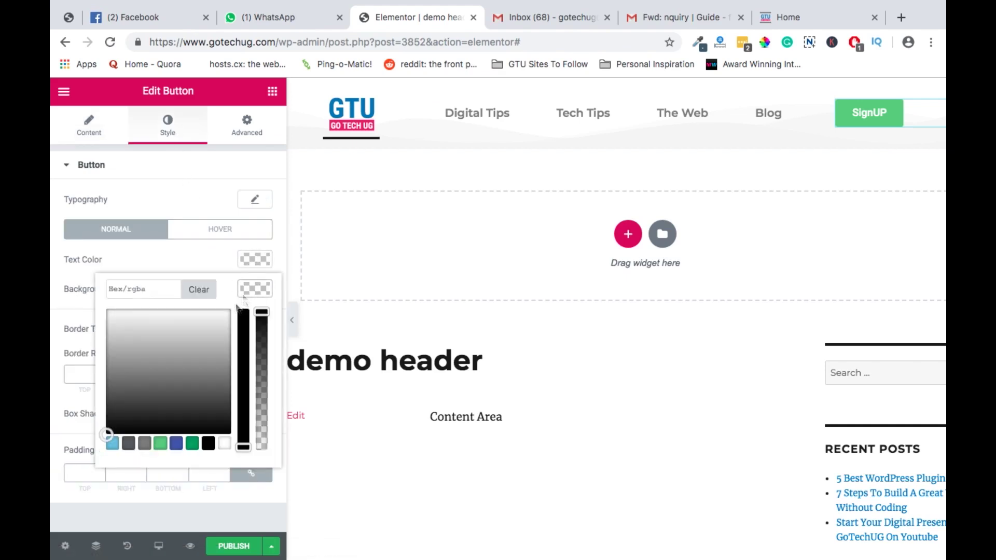
click(176, 443)
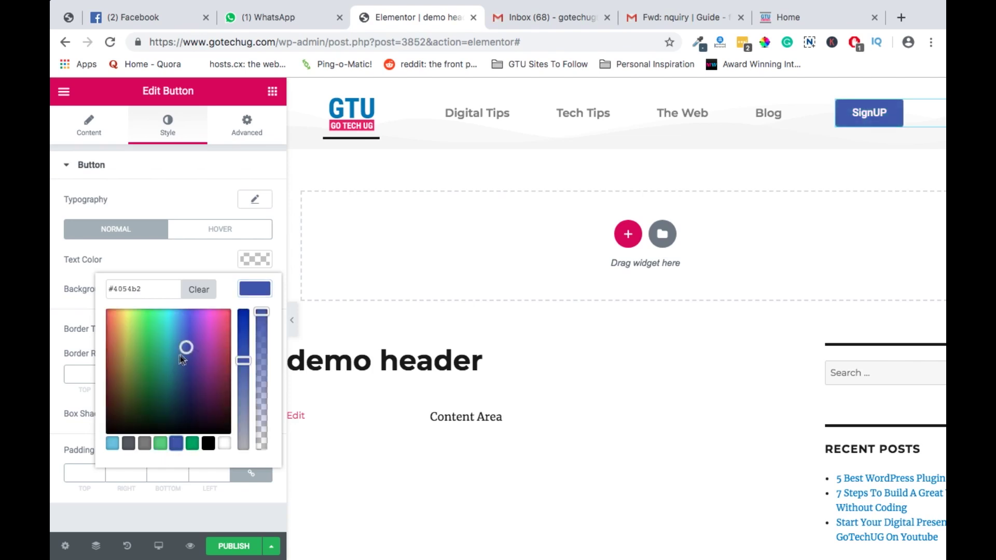
mouse_move(186, 343)
mouse_down()
mouse_move(167, 327)
mouse_move(192, 348)
mouse_move(180, 338)
mouse_up()
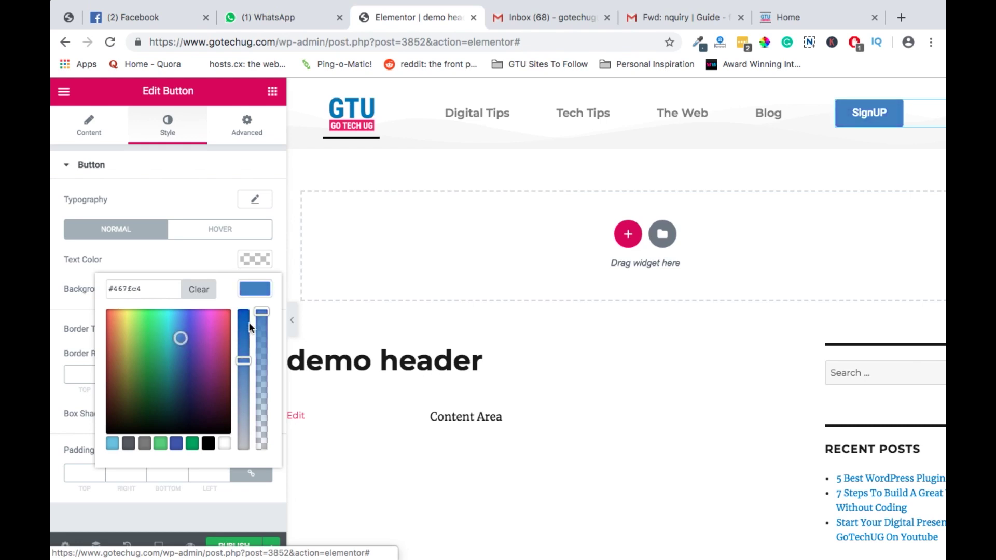
click(255, 289)
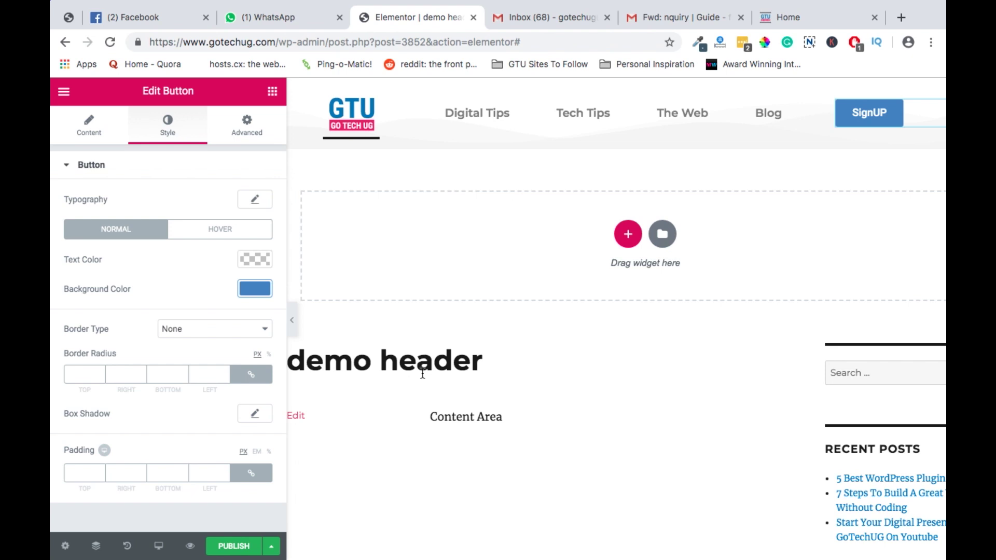
click(159, 548)
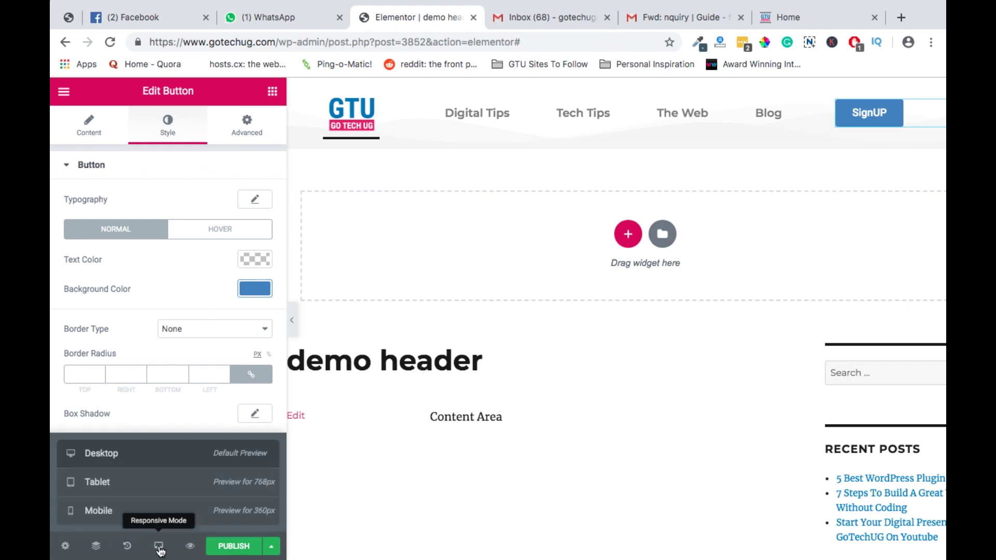
click(166, 494)
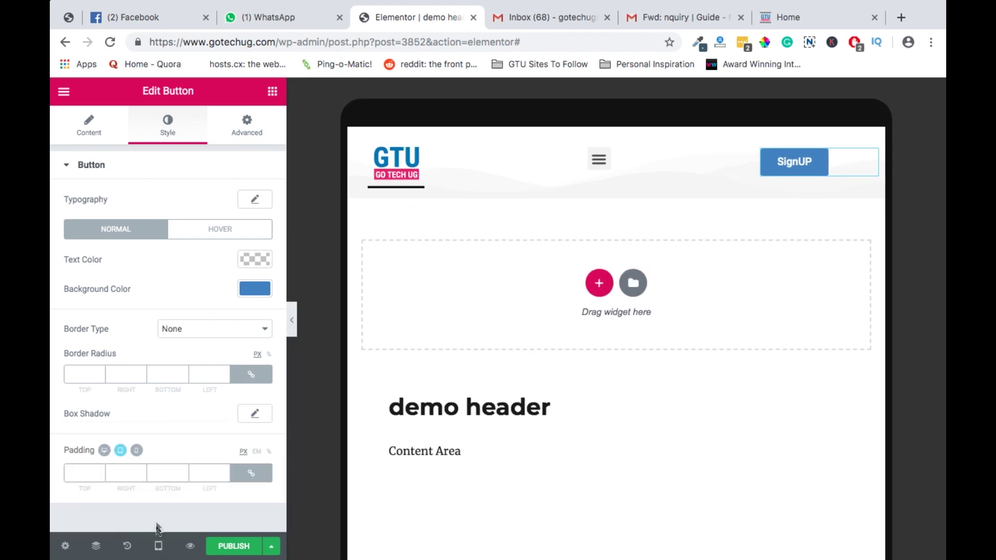
click(157, 551)
click(144, 521)
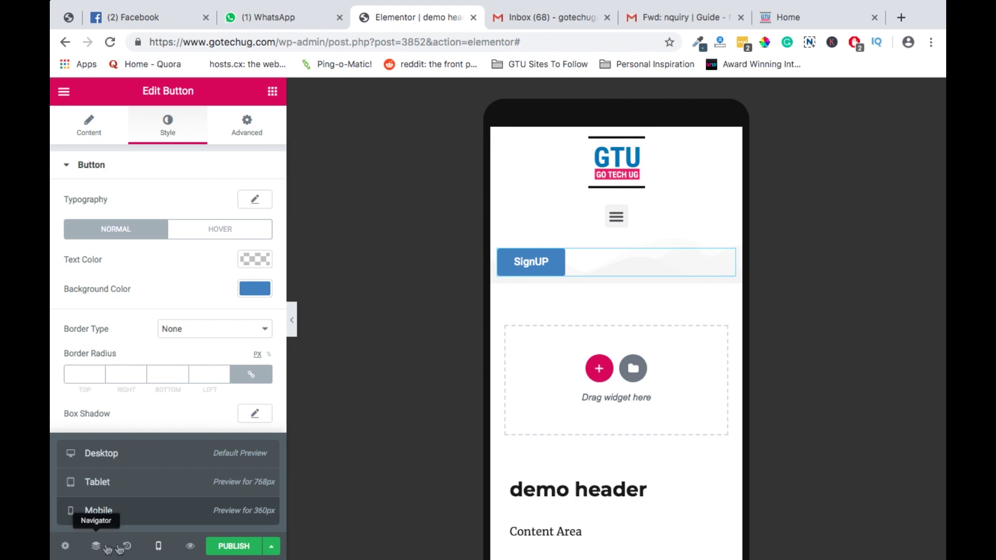
click(181, 454)
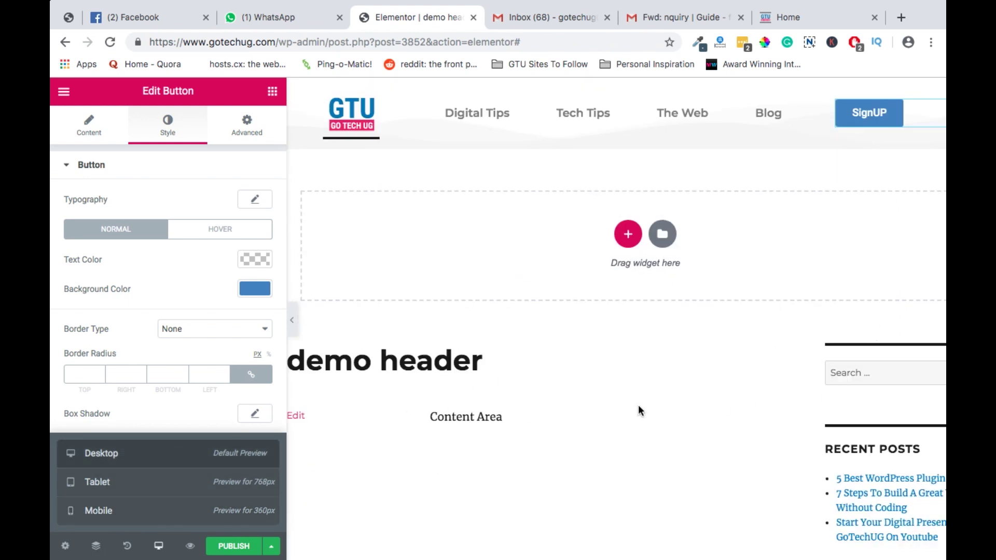
Step: Save the demo header as a draft and add an Include / Entire Site display condition
click(270, 553)
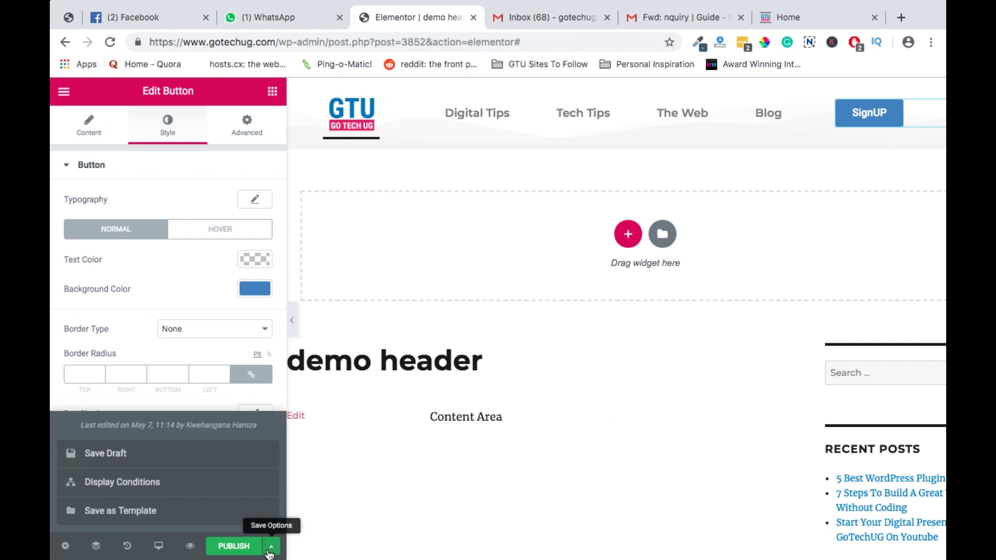
click(126, 456)
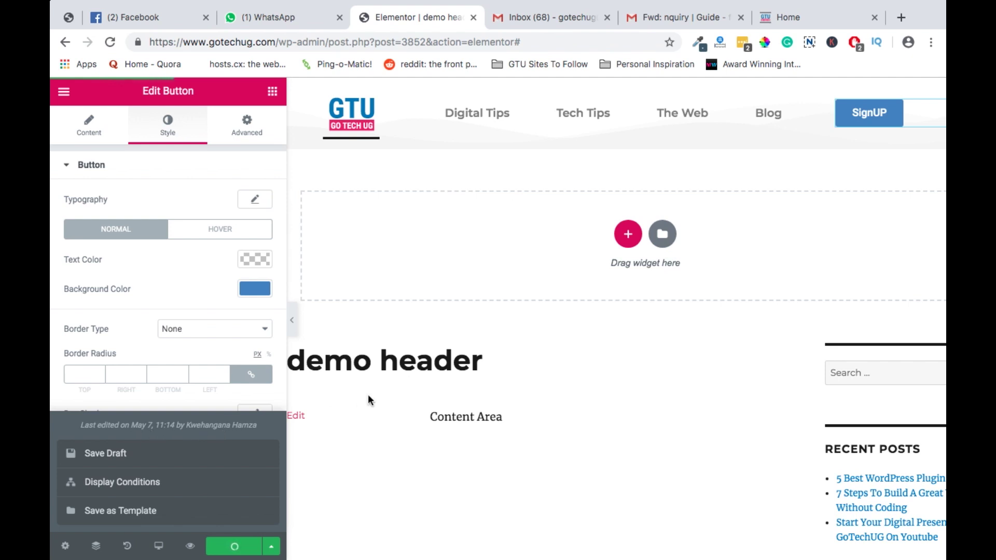
click(136, 491)
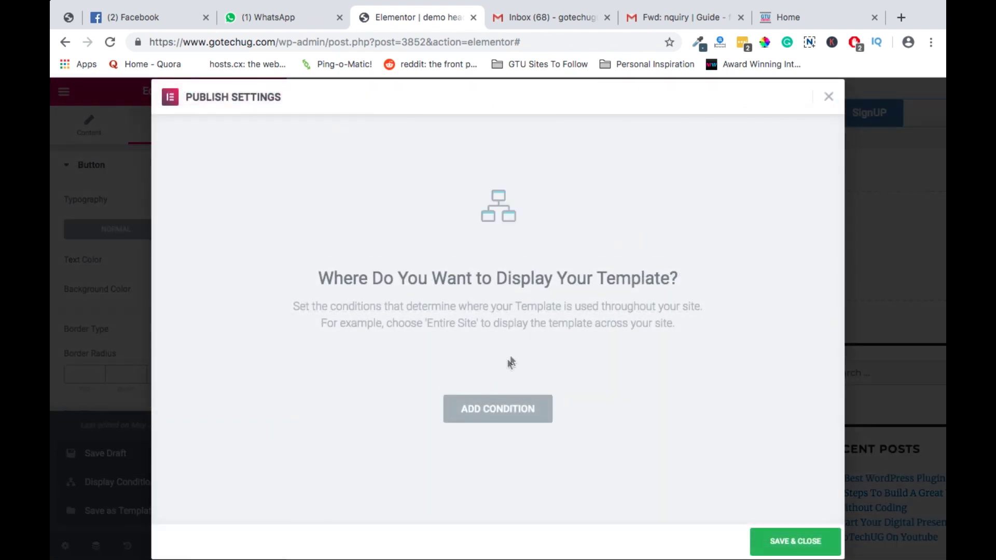
click(492, 408)
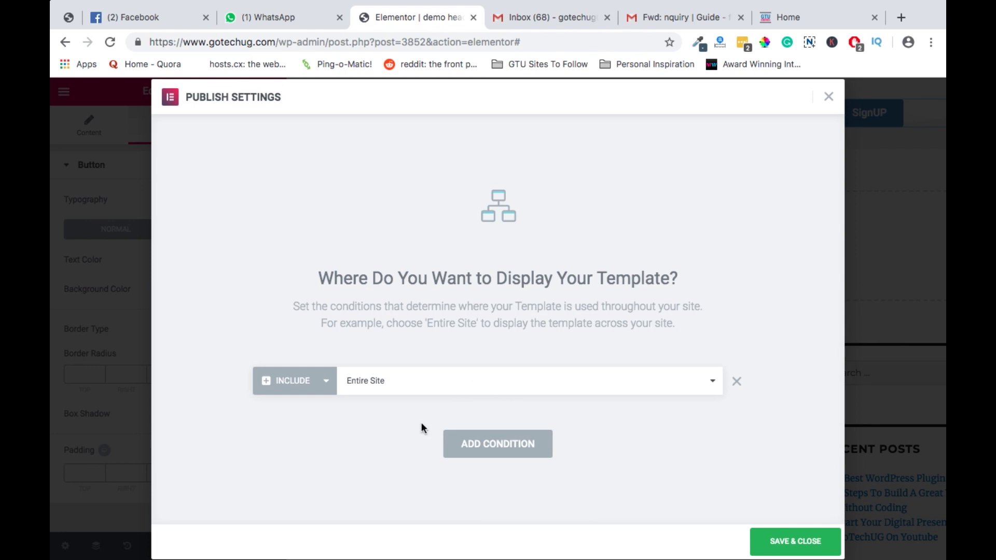
click(828, 97)
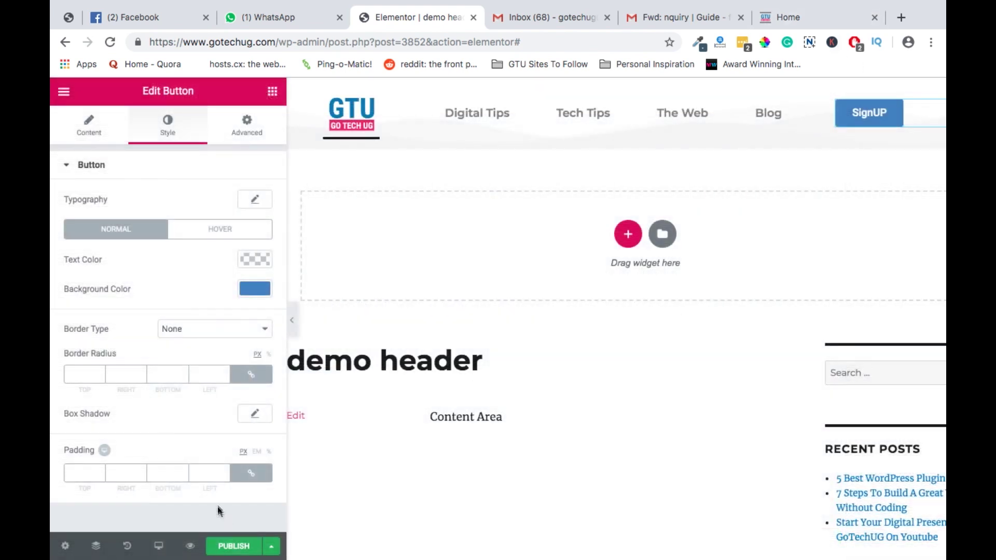
click(271, 546)
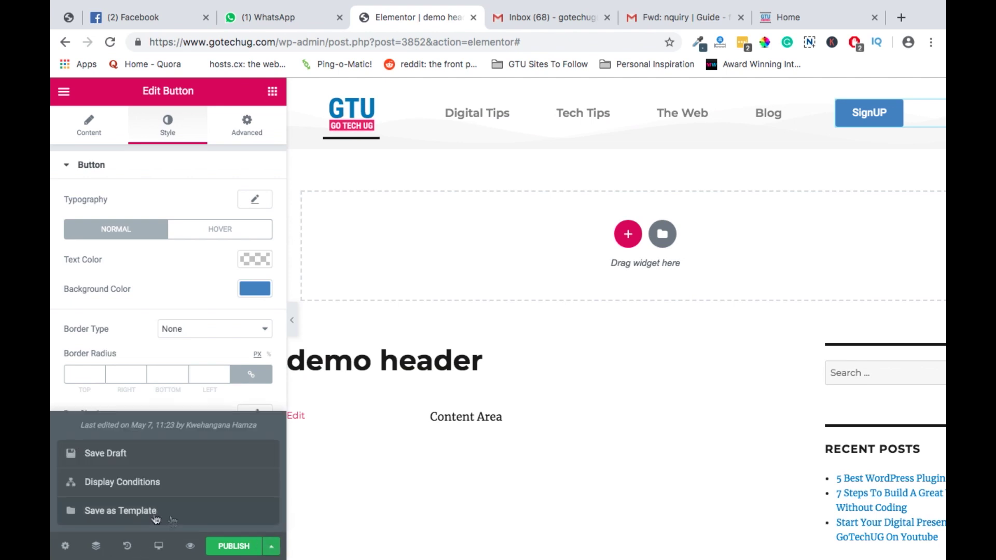
click(114, 482)
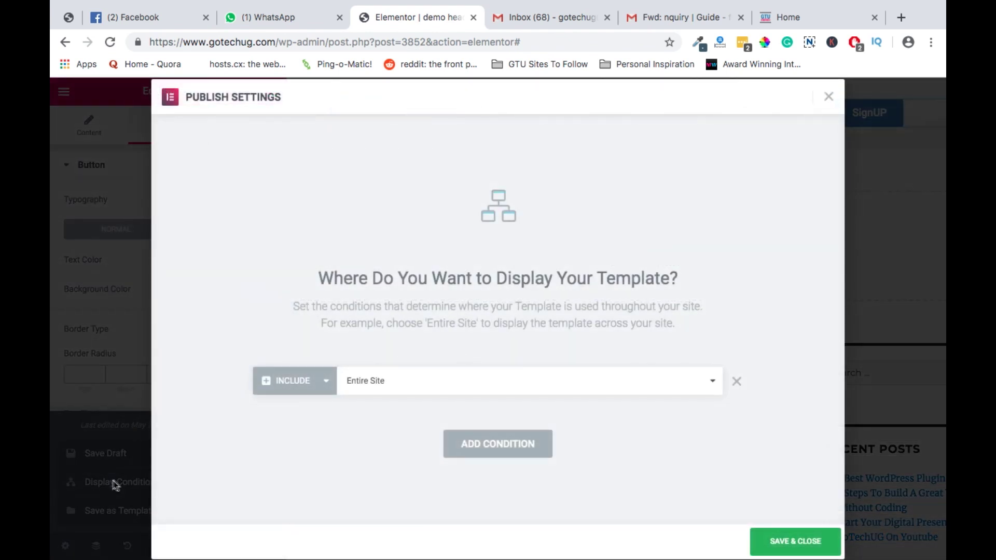
Step: Keep the Include / Entire Site condition, delete the extra condition row, and publish
click(381, 387)
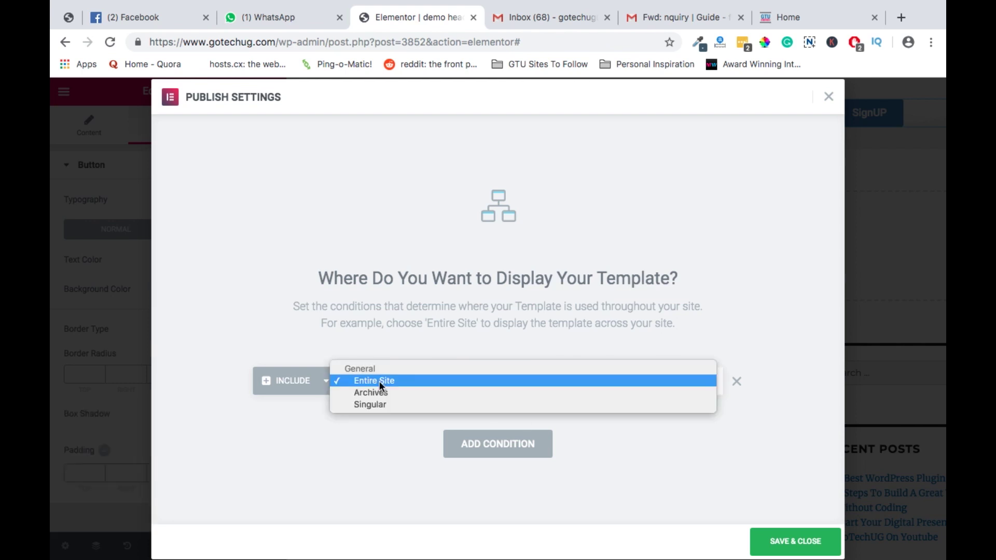
click(347, 439)
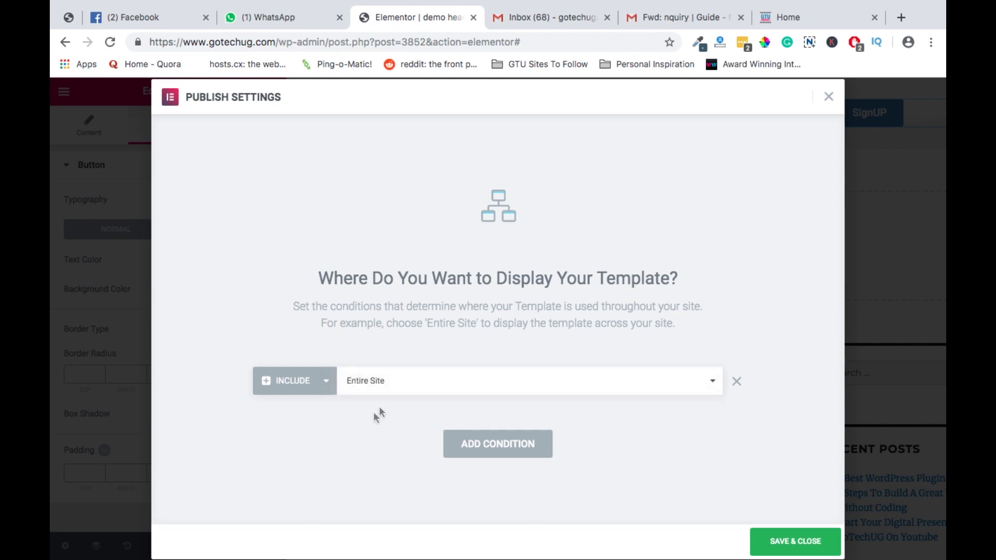
click(394, 384)
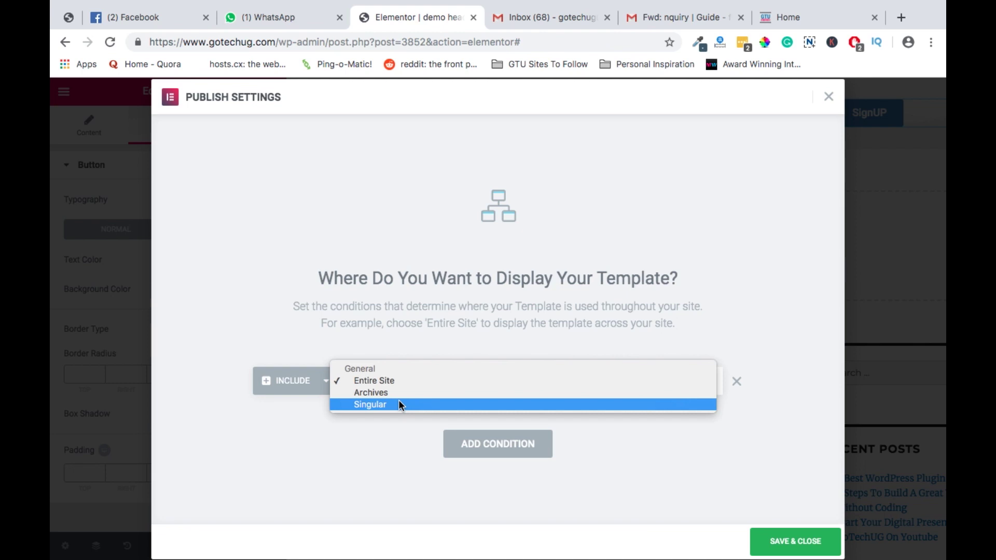
click(483, 380)
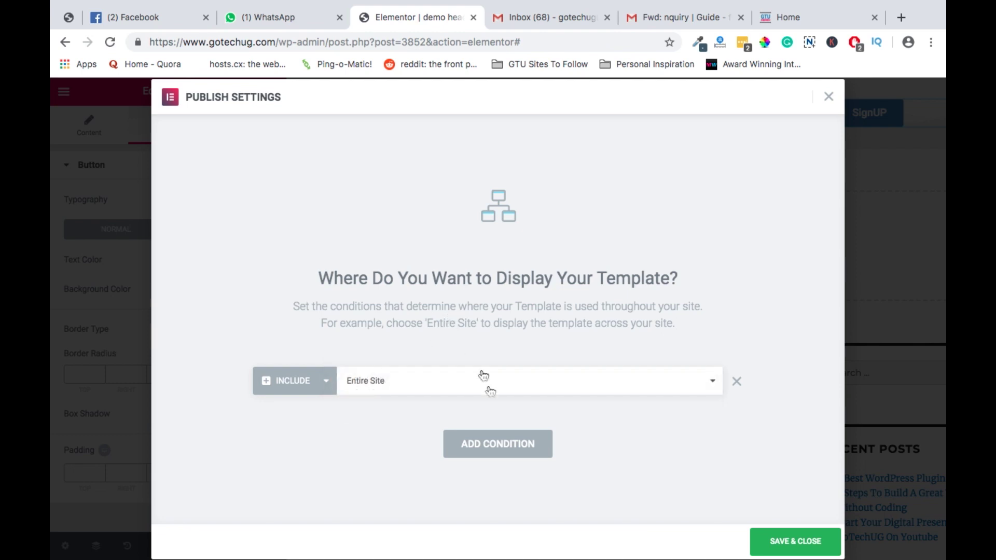
click(502, 445)
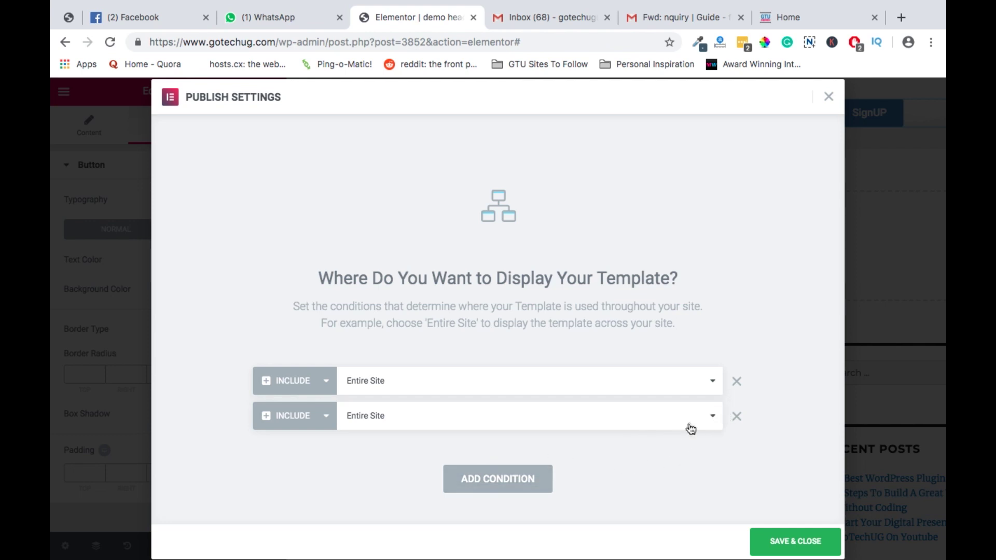
click(736, 416)
key(Escape)
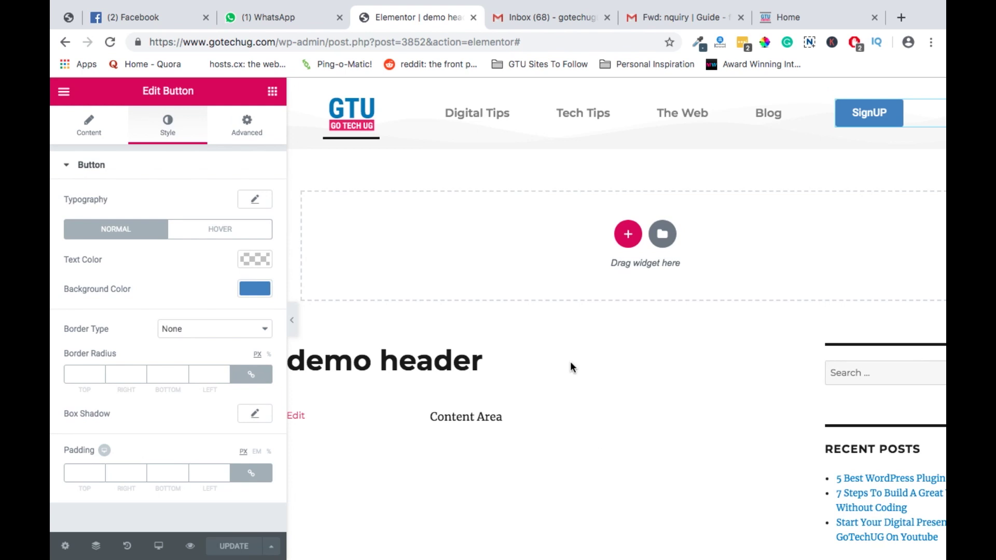